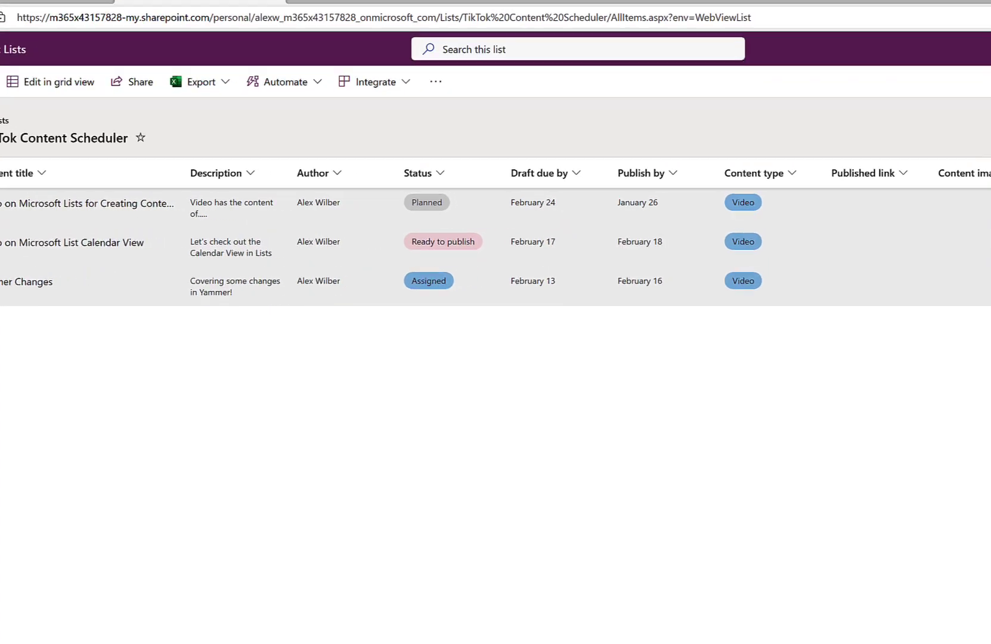
- Start a new list from the Lists home page and view the options for creating it from an existing list and from Excel
{"action": "left_click", "coordinate": [2, 18]}
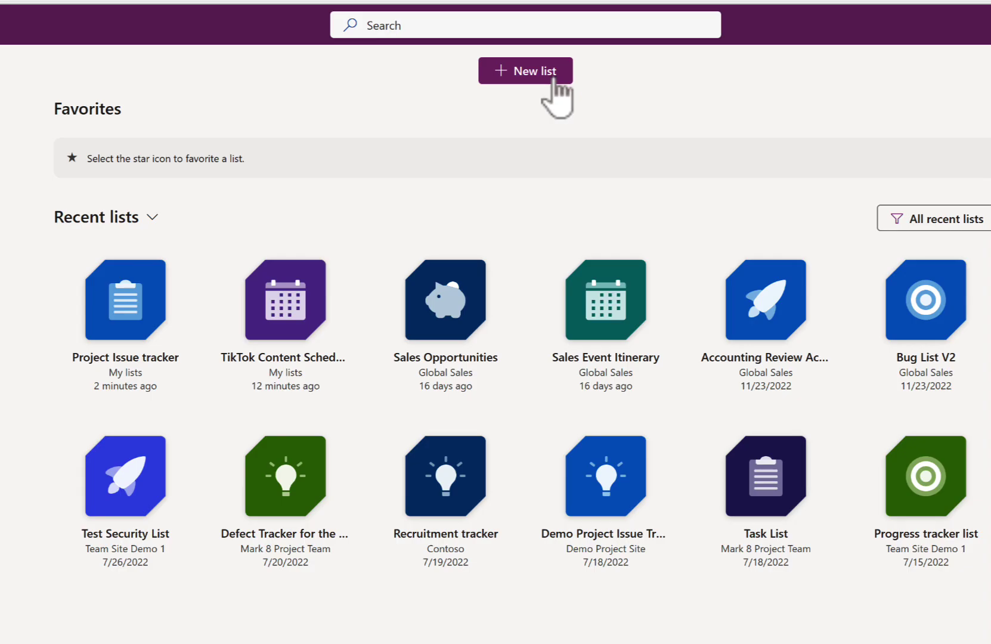
{"action": "left_click", "coordinate": [552, 81]}
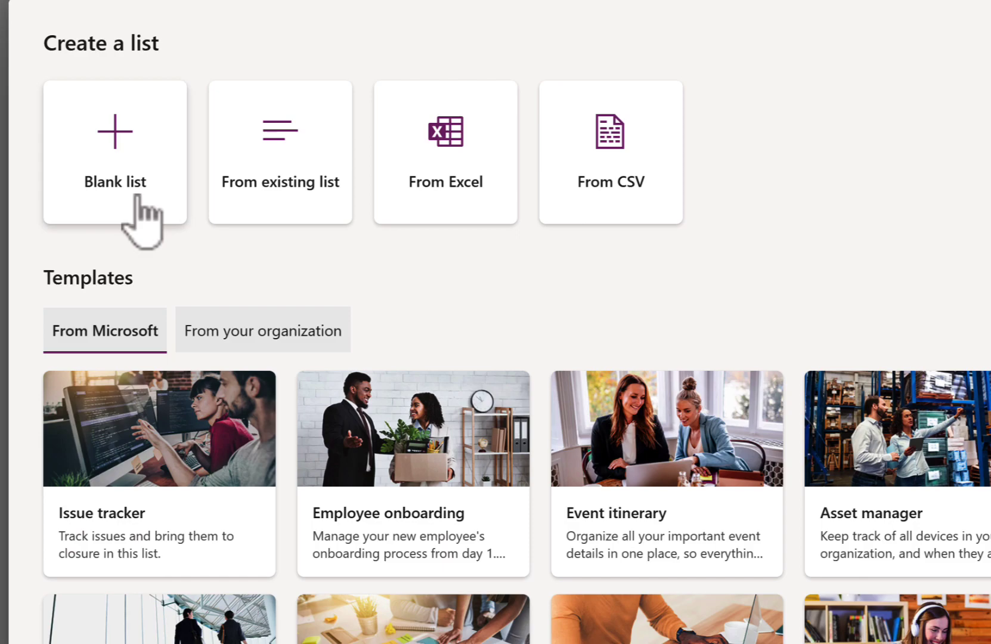
{"action": "left_click", "coordinate": [310, 202]}
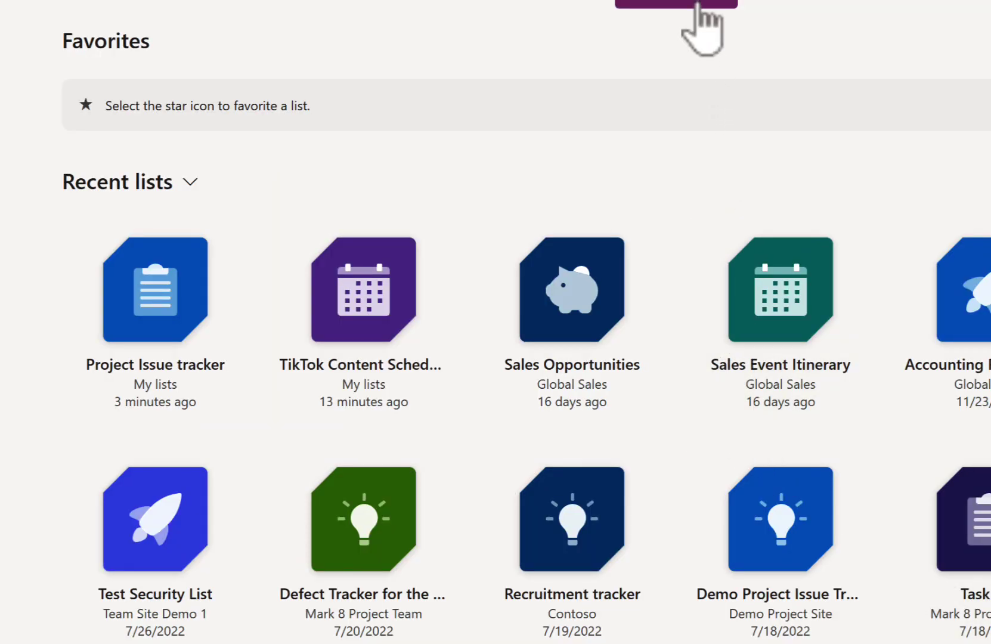
{"action": "left_click", "coordinate": [698, 6]}
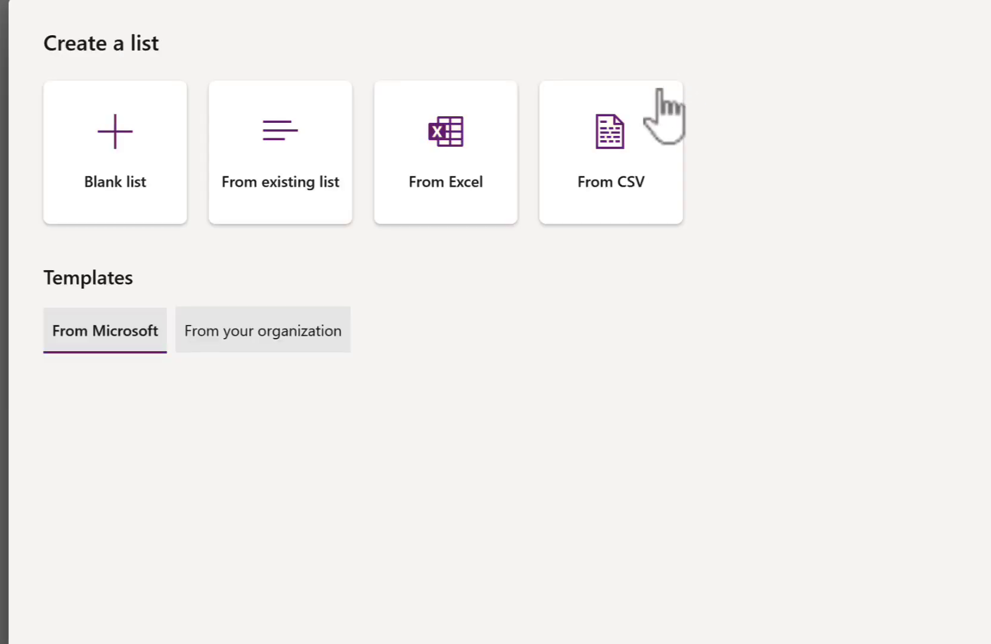
{"action": "left_click", "coordinate": [450, 196]}
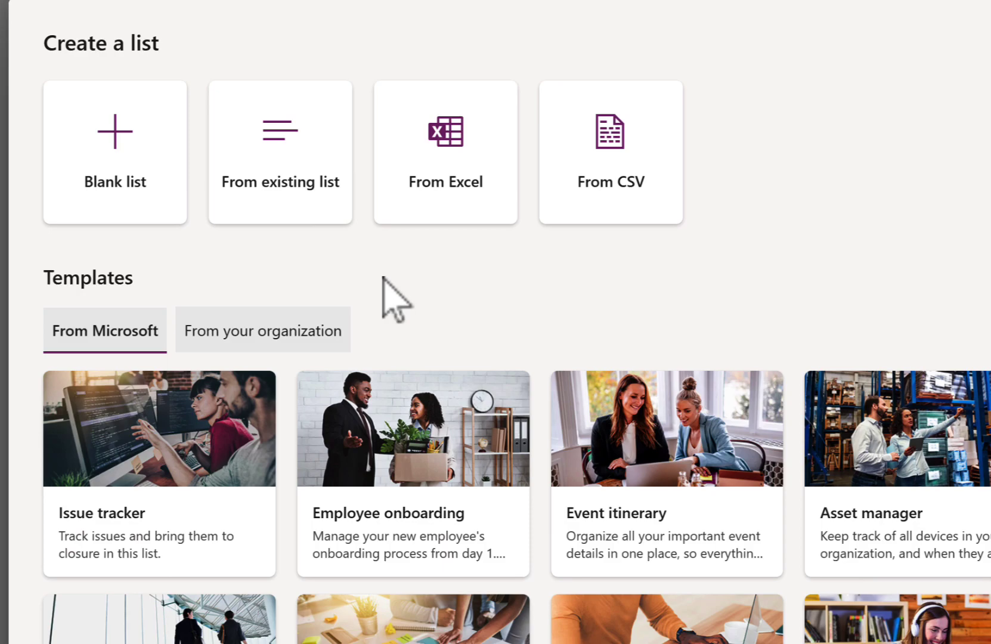
- Preview the columns of Microsoft's Issue tracker template and use that template for the new list
{"action": "scroll", "coordinate": [358, 325], "scroll_direction": "down", "scroll_amount": 3}
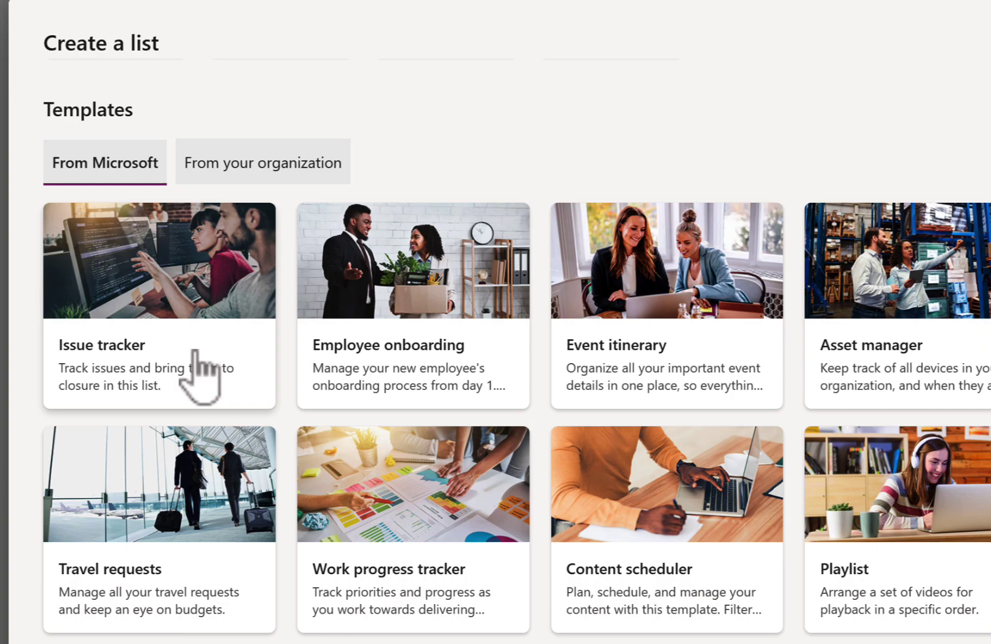
{"action": "scroll", "coordinate": [195, 376], "scroll_direction": "down", "scroll_amount": 1}
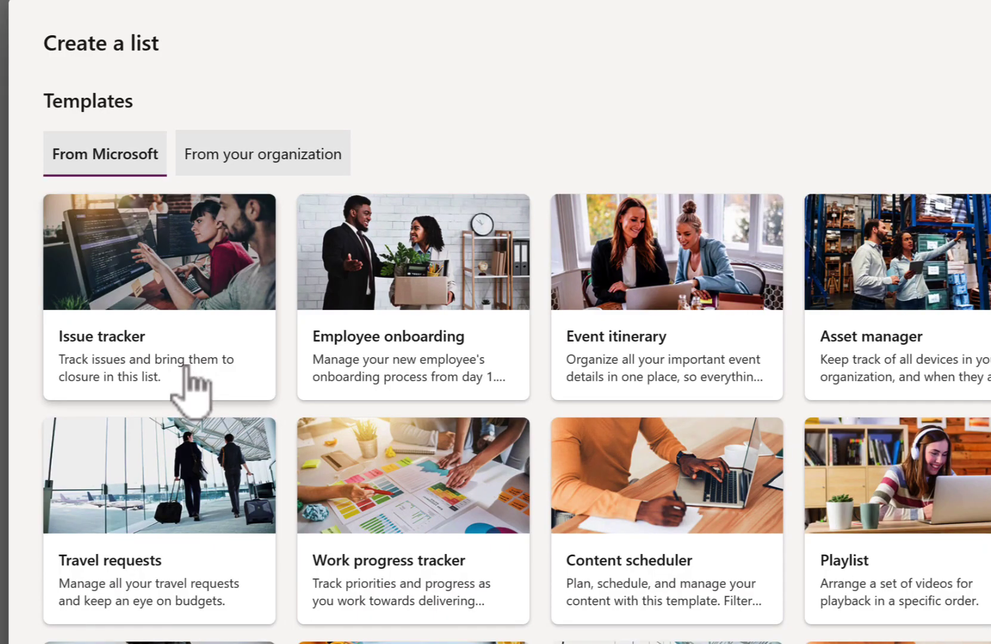
{"action": "left_click", "coordinate": [190, 367]}
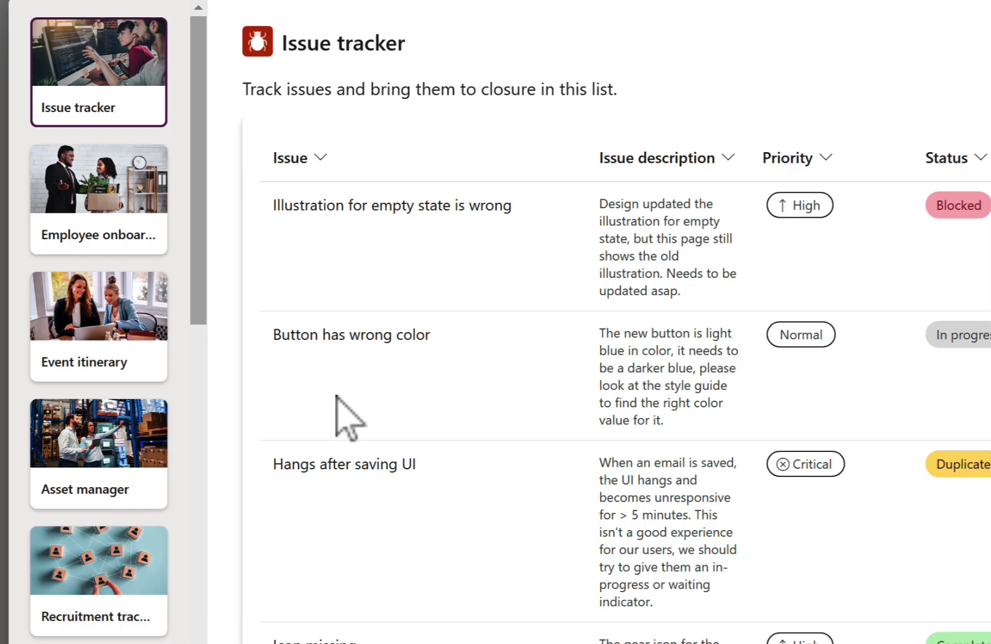
{"action": "scroll", "coordinate": [474, 418], "scroll_direction": "right", "scroll_amount": 5}
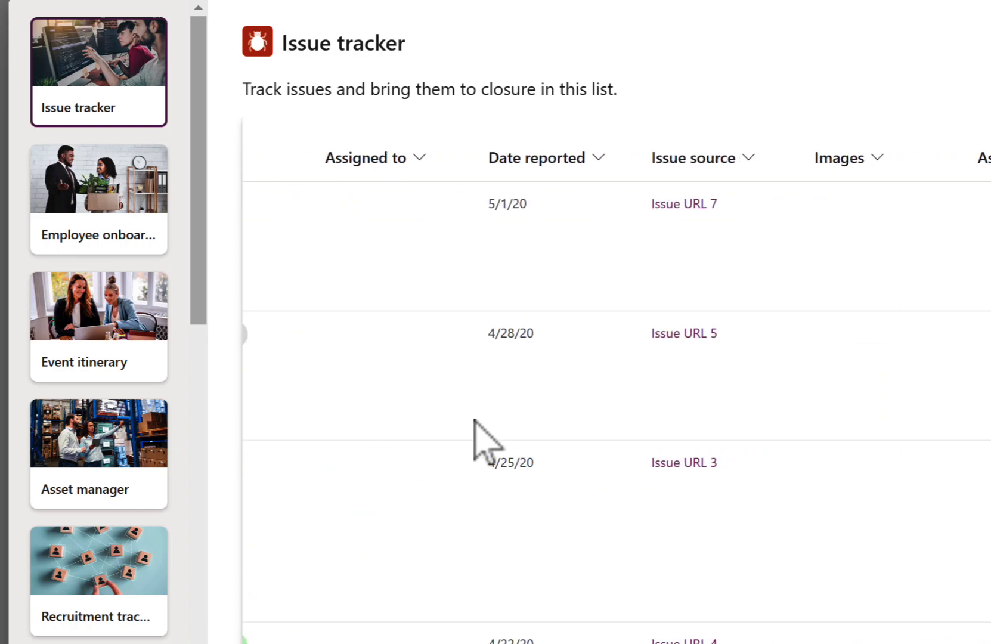
{"action": "scroll", "coordinate": [474, 419], "scroll_direction": "left", "scroll_amount": 5}
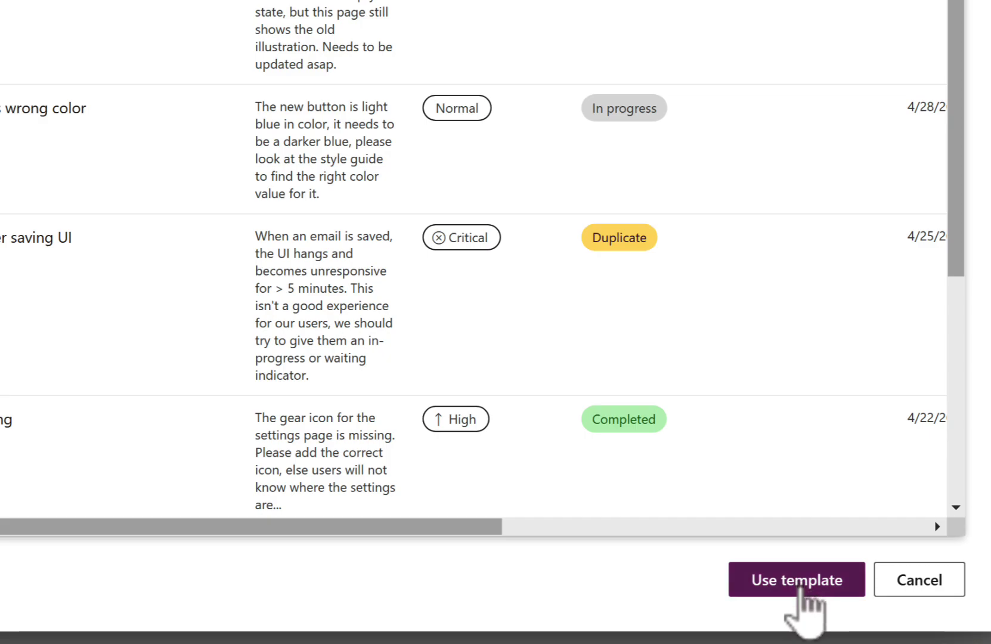
{"action": "left_click", "coordinate": [799, 581]}
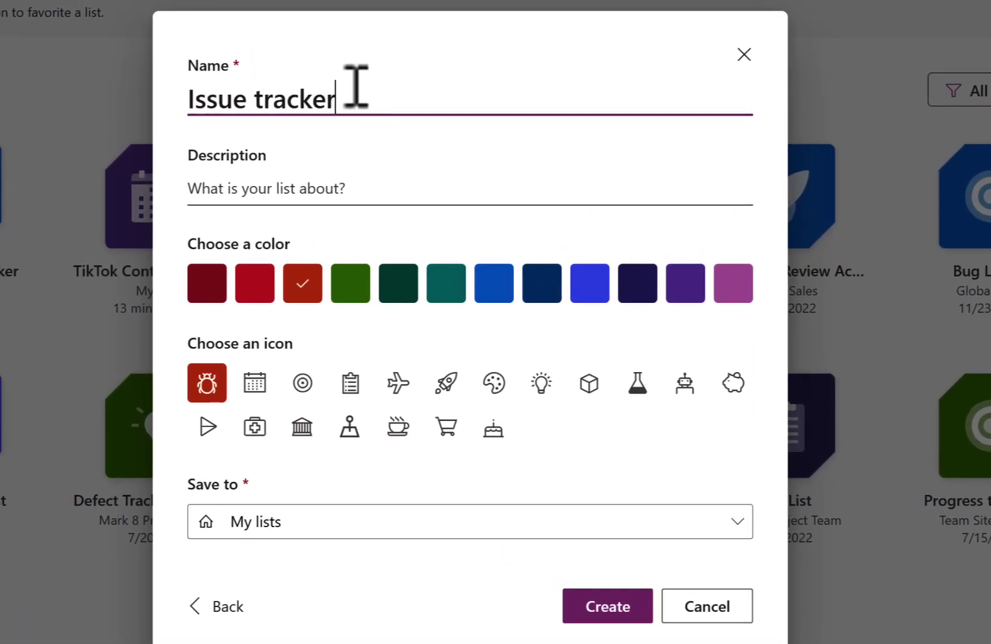
- Name the list "Project X Issue tracker", describe it as "Issue Tracker for Project X", choose dark indigo and the clipboard icon, and keep My lists as location
{"action": "left_click_drag", "start_coordinate": [360, 105], "coordinate": [158, 88]}
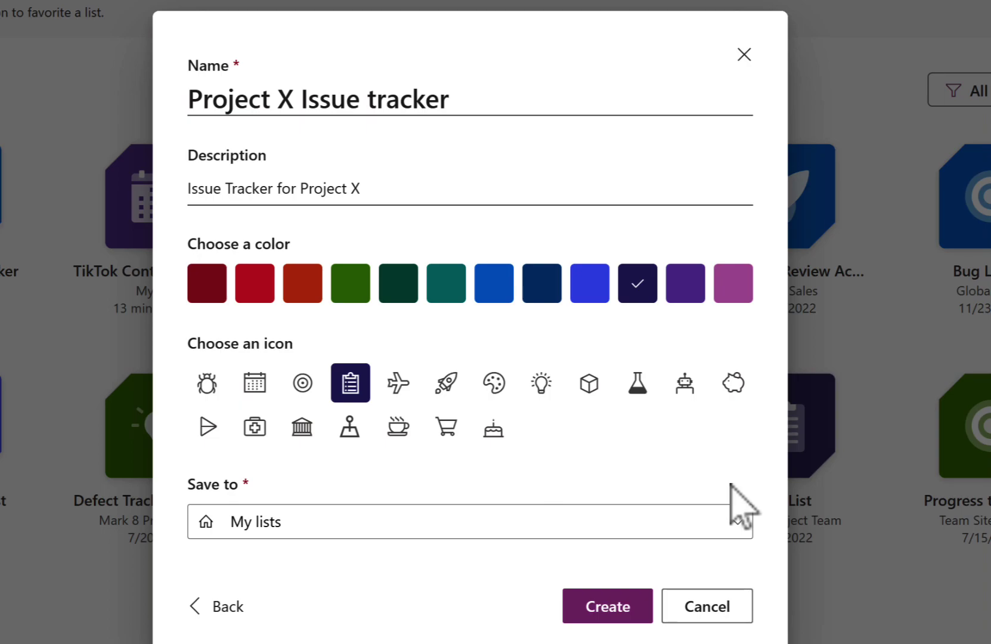
{"action": "left_click", "coordinate": [734, 520]}
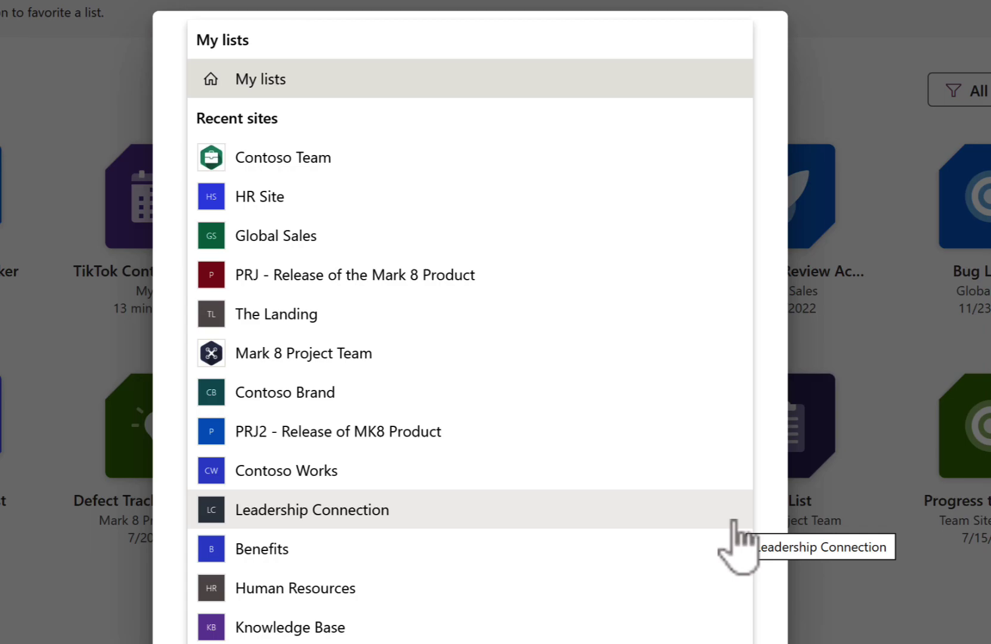
{"action": "left_click", "coordinate": [778, 480]}
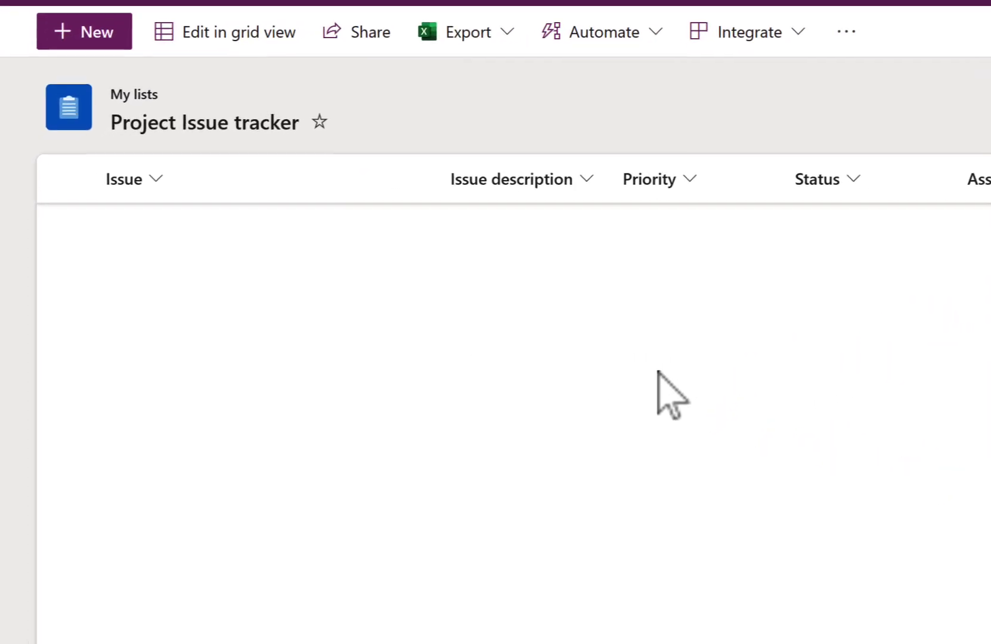
- Add an issue "IT Allocation for Resourcing Needs to be completed" described "IT Allocation is outstanding", with Normal priority, New status, an assignee and date 3/8/2023
{"action": "left_click", "coordinate": [111, 28]}
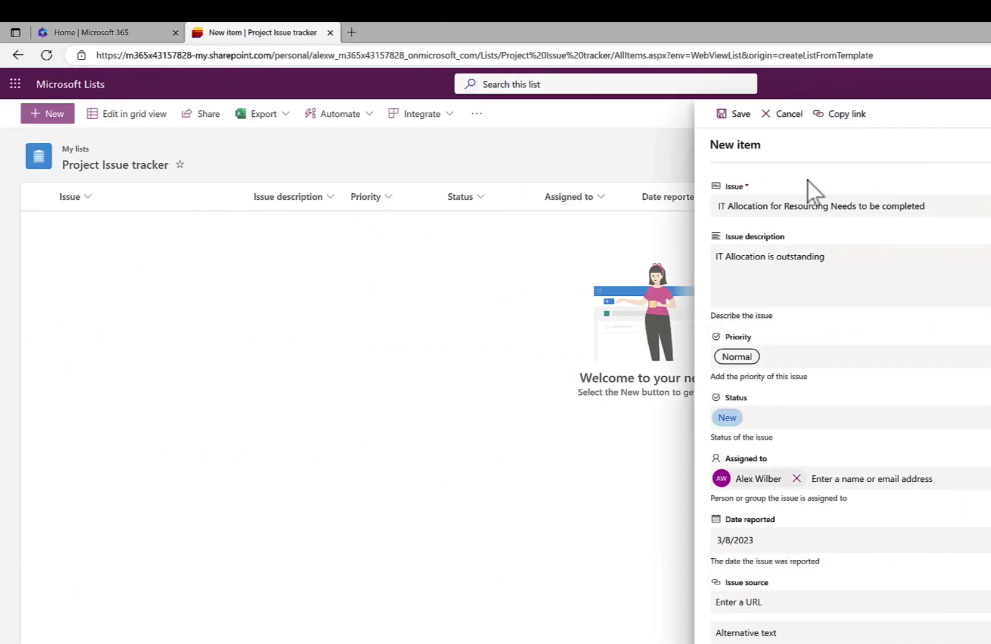
{"action": "left_click", "coordinate": [737, 121]}
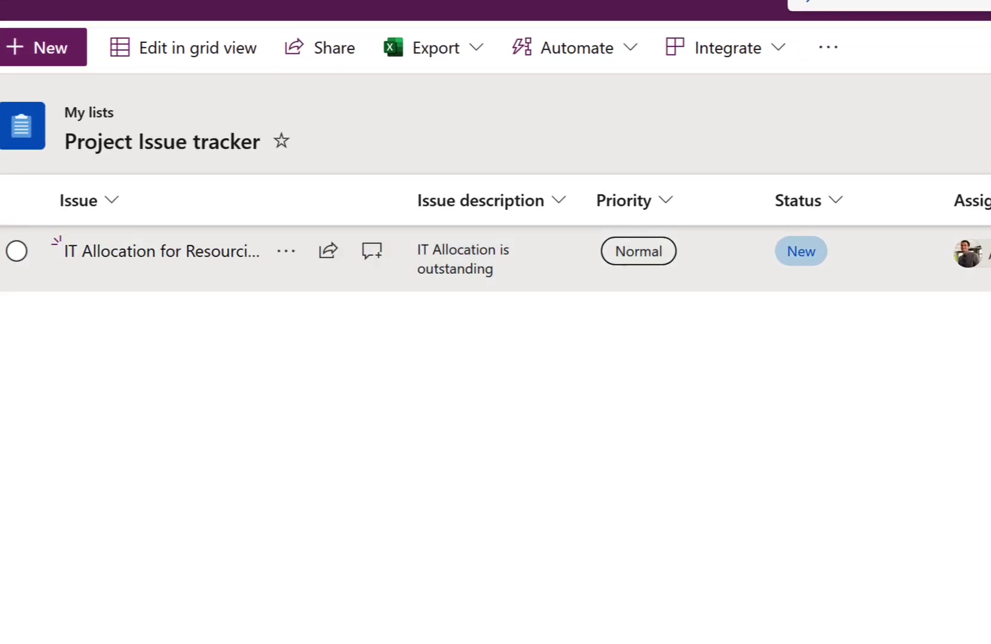
- Set the status of the IT Allocation issue to In progress in its details
{"action": "left_click", "coordinate": [164, 251]}
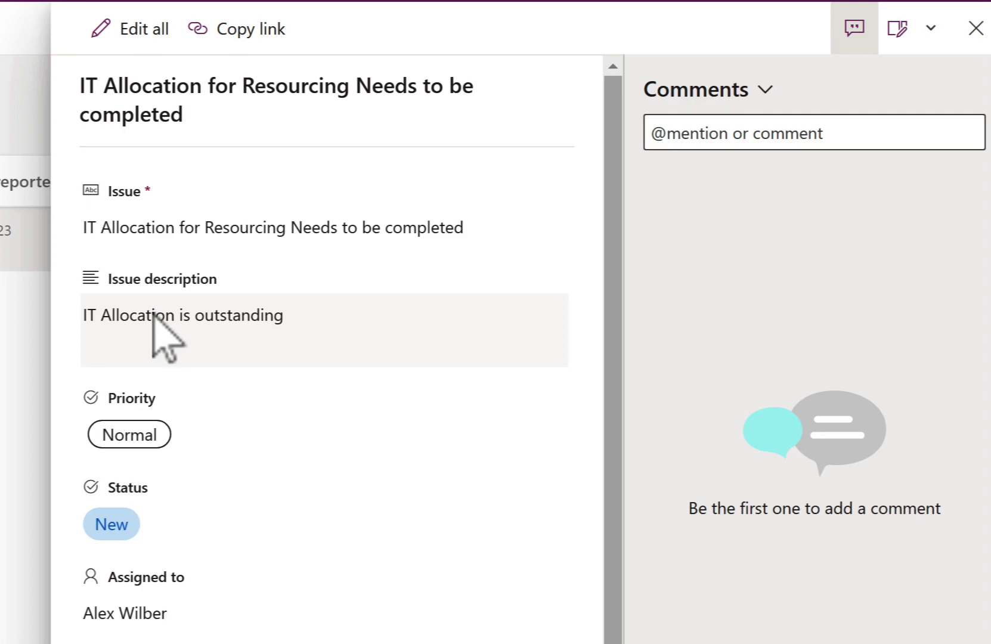
{"action": "left_click", "coordinate": [185, 531]}
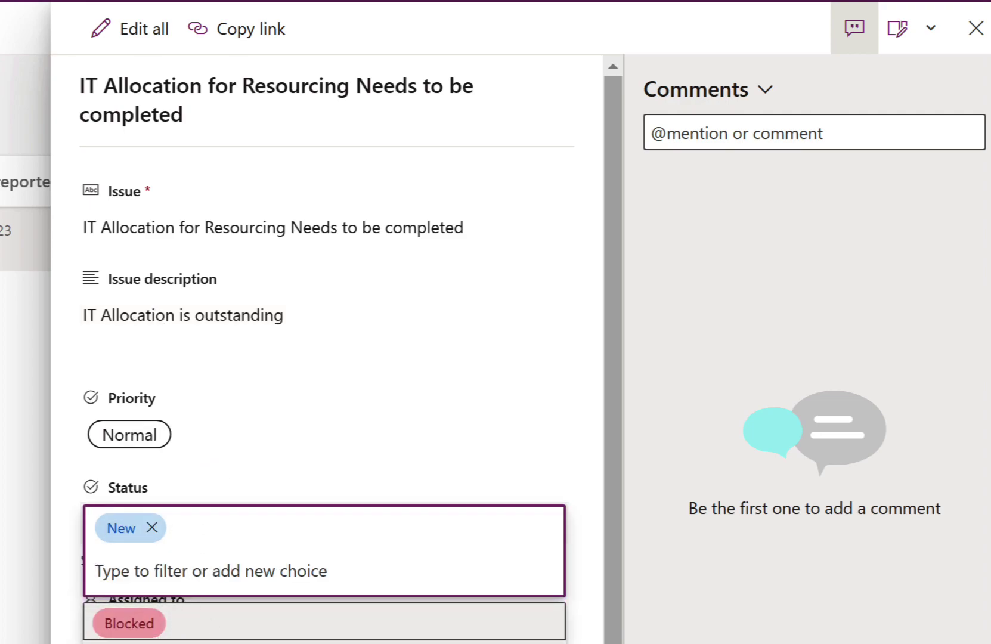
{"action": "left_click", "coordinate": [179, 643]}
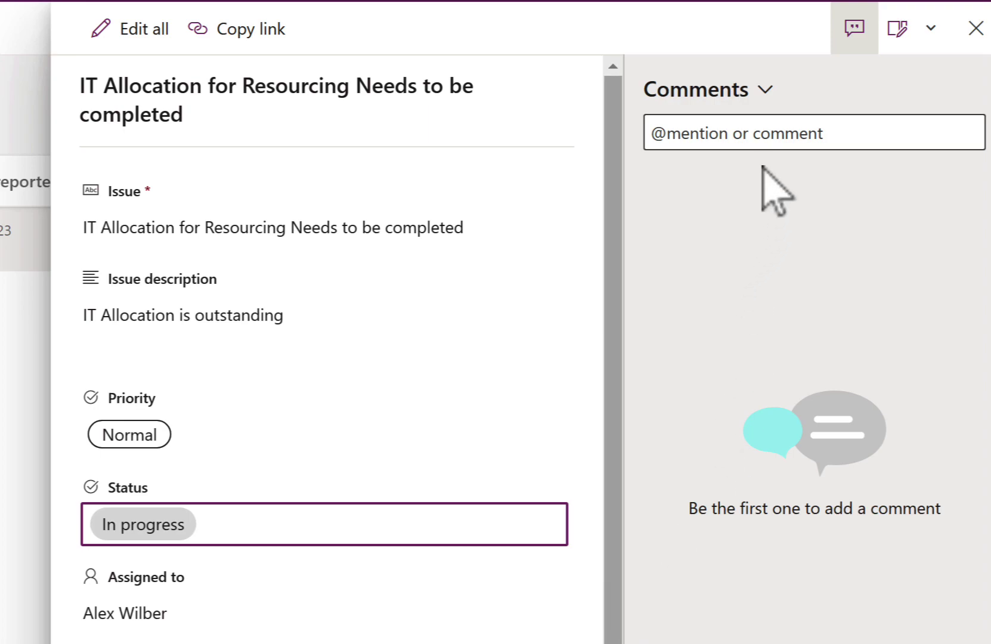
- Post the comment "Marked as In Progress as speaking with IT" on the IT Allocation issue and close its details
{"action": "left_click", "coordinate": [761, 143]}
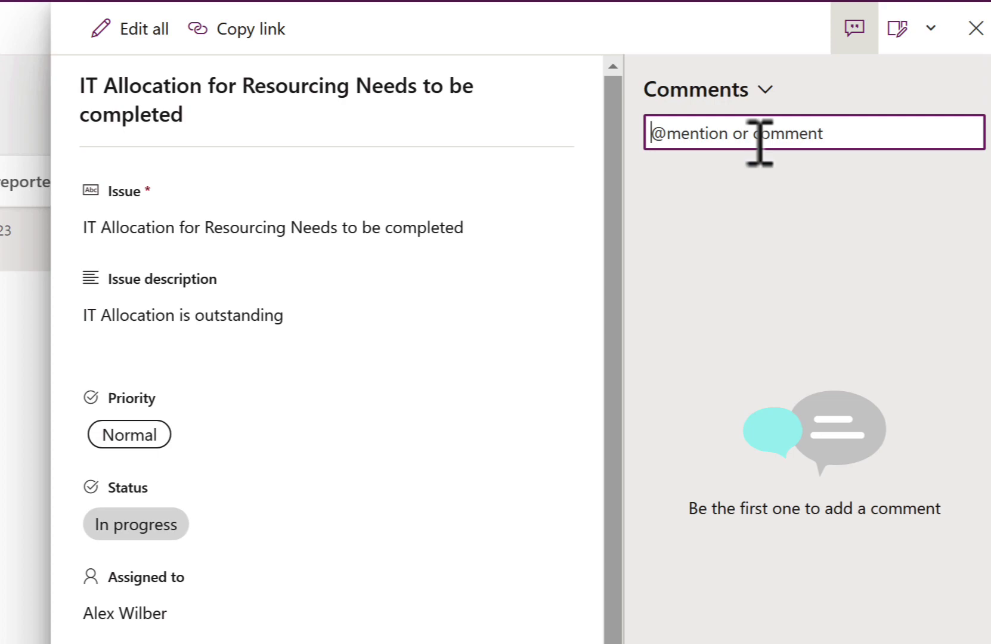
{"action": "type", "text": "Marked as In Progress as speaking with IT"}
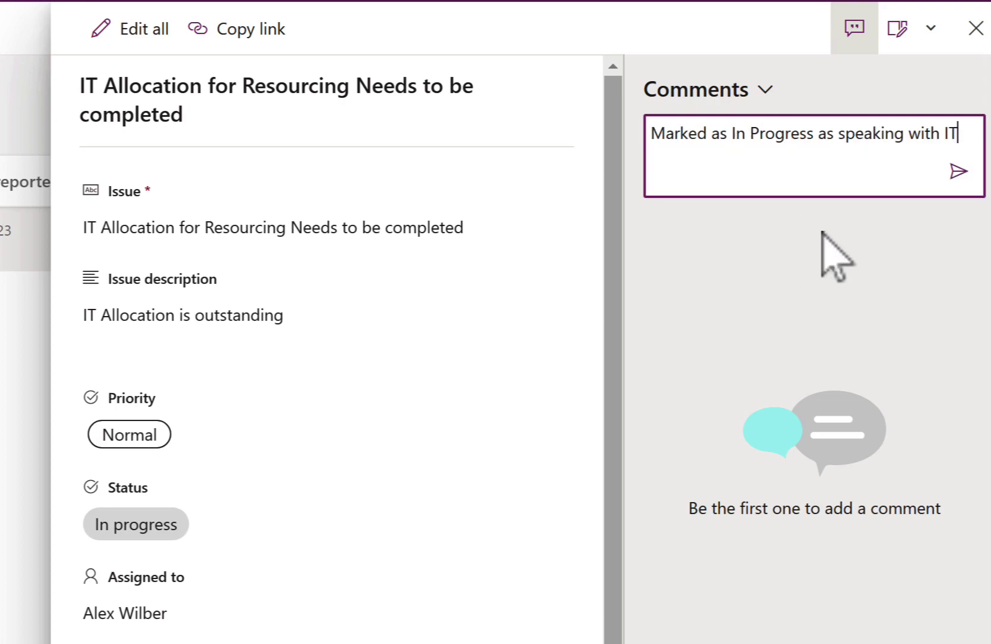
{"action": "left_click", "coordinate": [960, 176]}
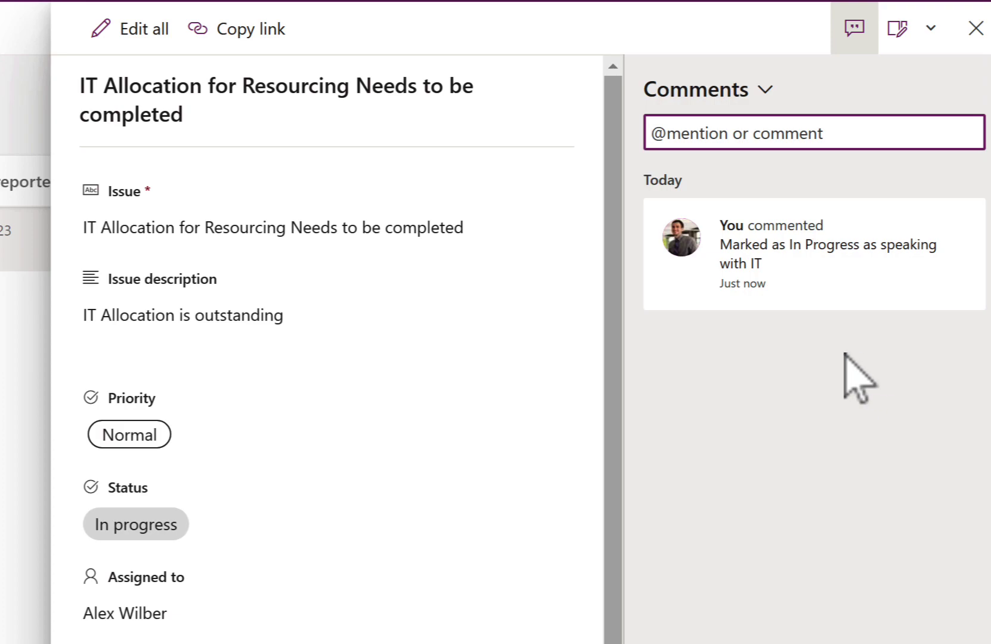
{"action": "left_click", "coordinate": [976, 28]}
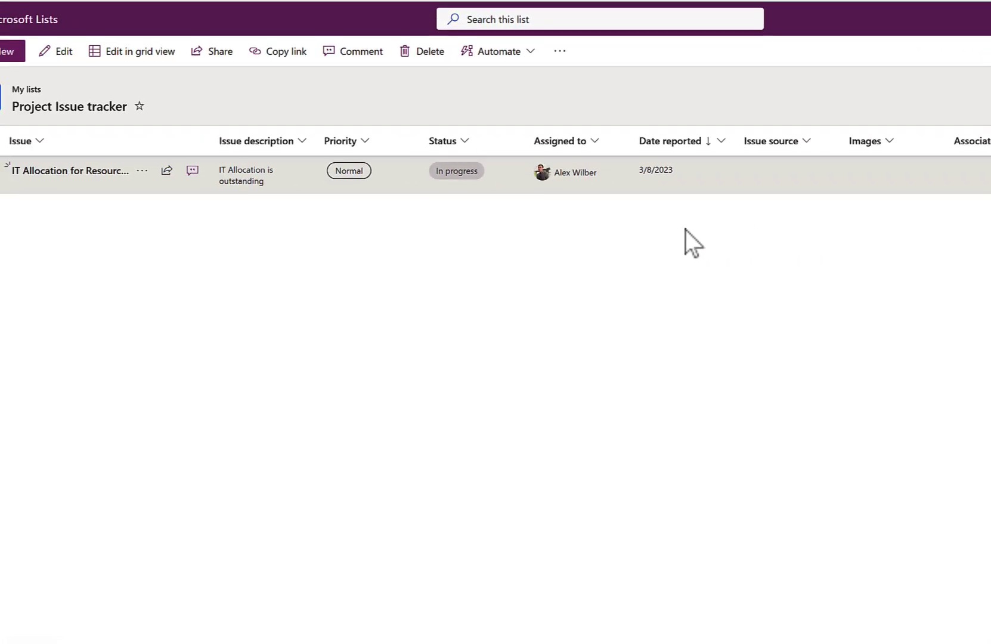
{"action": "left_click", "coordinate": [488, 224]}
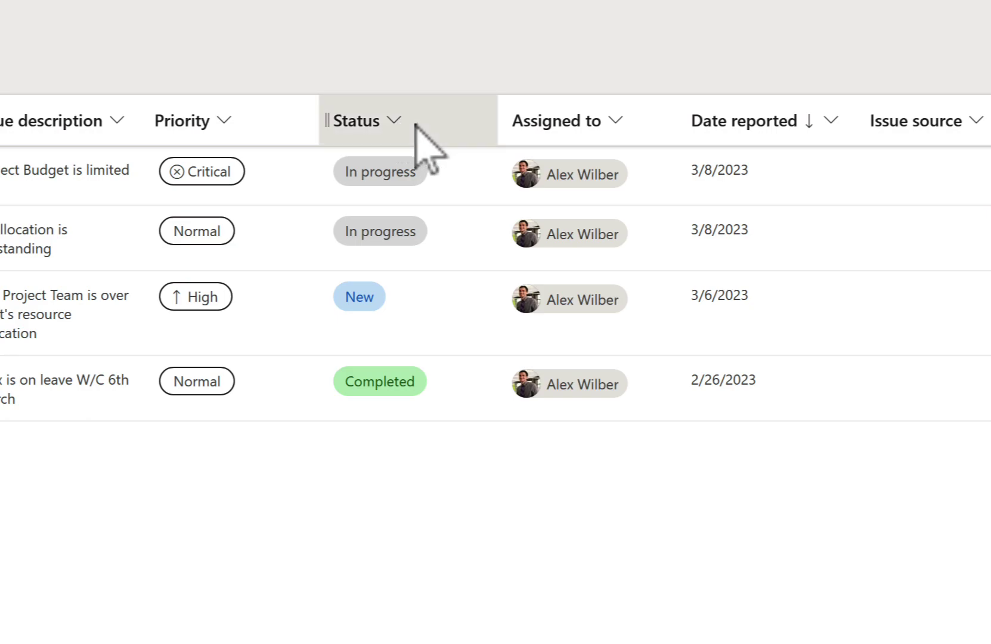
- Filter the list by Status to show only the In progress and New items
{"action": "left_click", "coordinate": [416, 133]}
{"action": "left_click", "coordinate": [427, 254]}
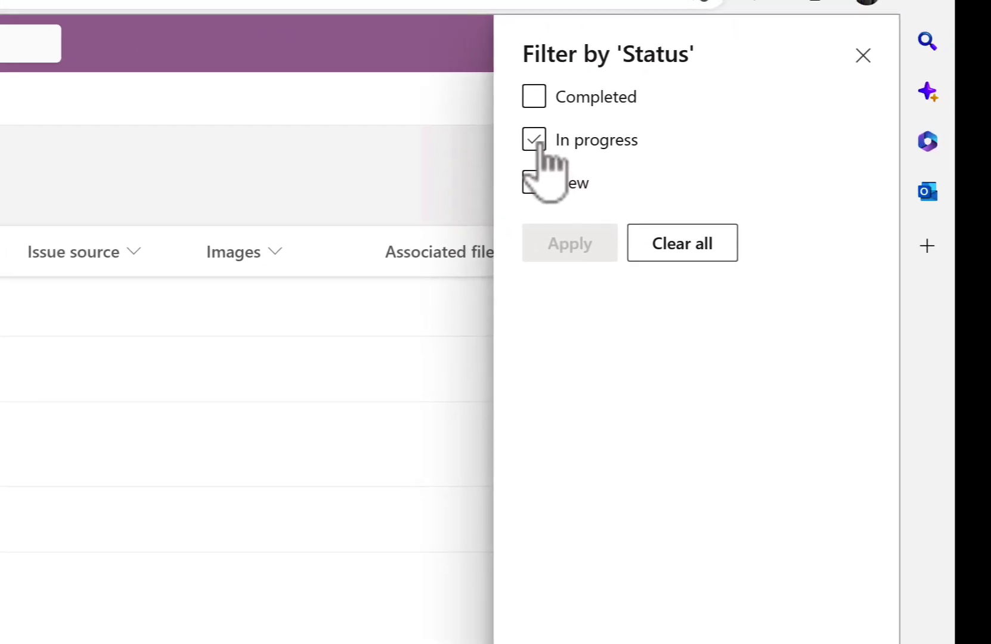
{"action": "left_click", "coordinate": [537, 141]}
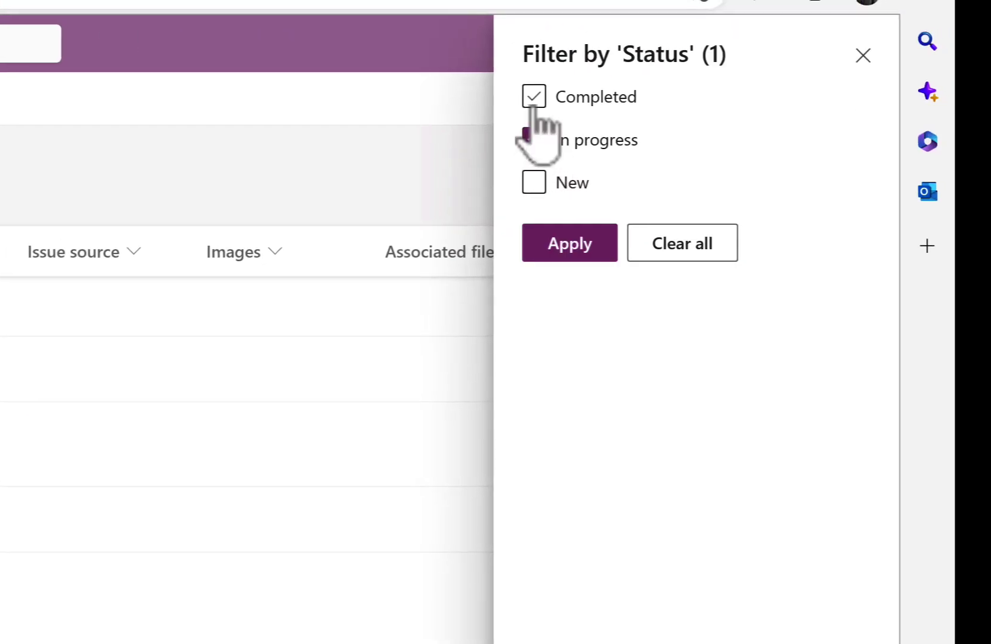
{"action": "left_click", "coordinate": [534, 182]}
{"action": "left_click", "coordinate": [564, 245]}
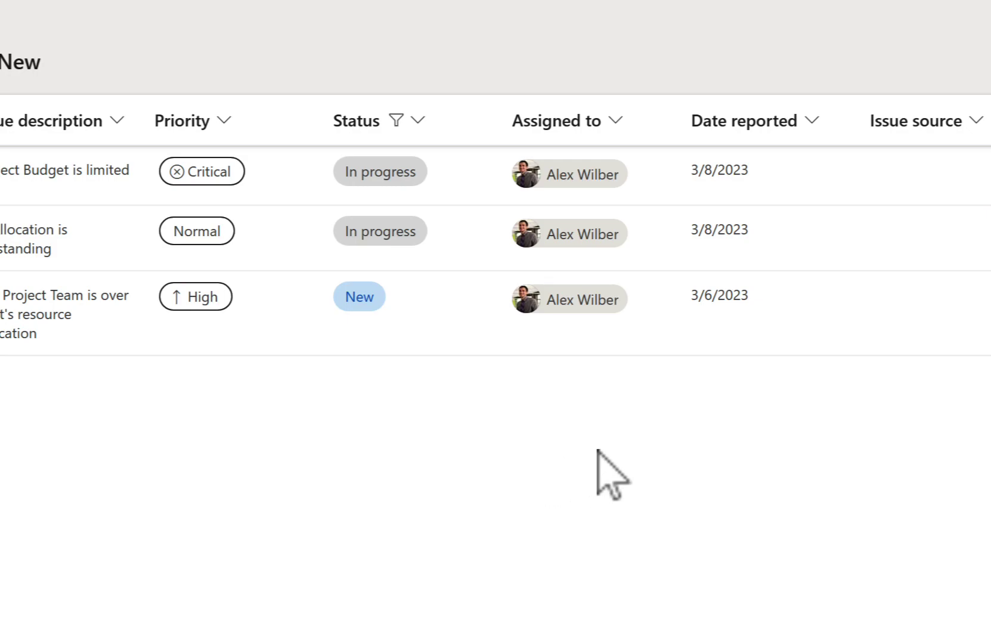
- Save the filtered list as a public view named "All In Progress and New Items"
{"action": "left_click", "coordinate": [751, 40]}
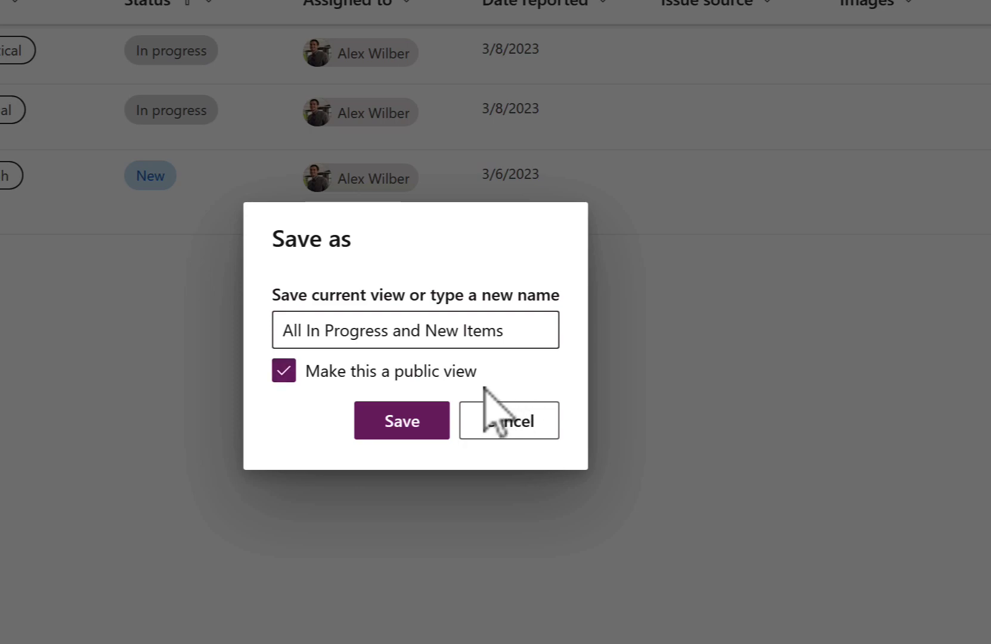
{"action": "left_click", "coordinate": [427, 429]}
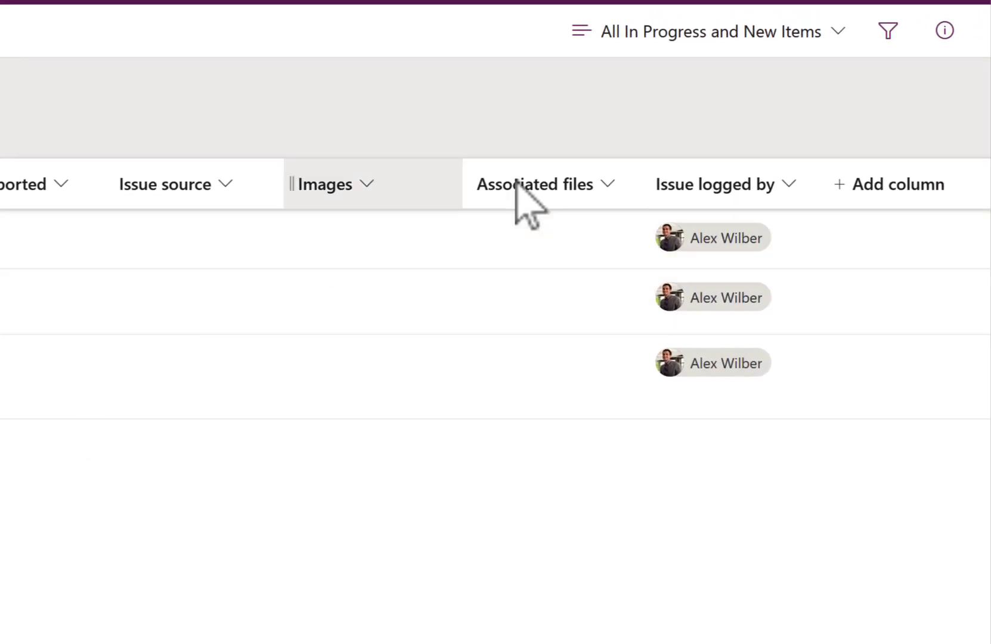
- Check the All Items view, and set the "All In Progress and New Items" view as the list's default
{"action": "left_click", "coordinate": [714, 40]}
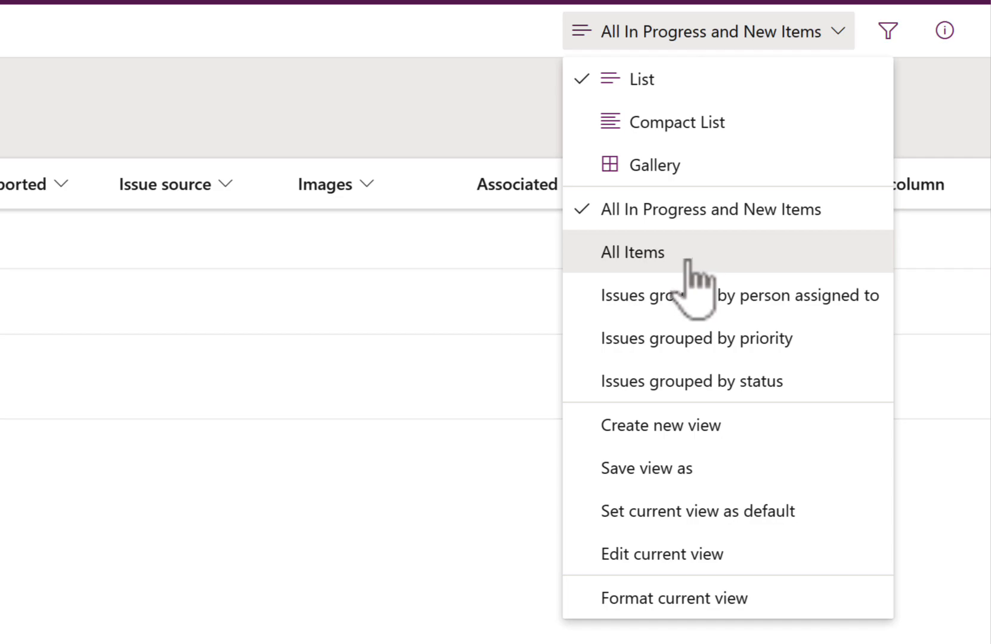
{"action": "left_click", "coordinate": [687, 261]}
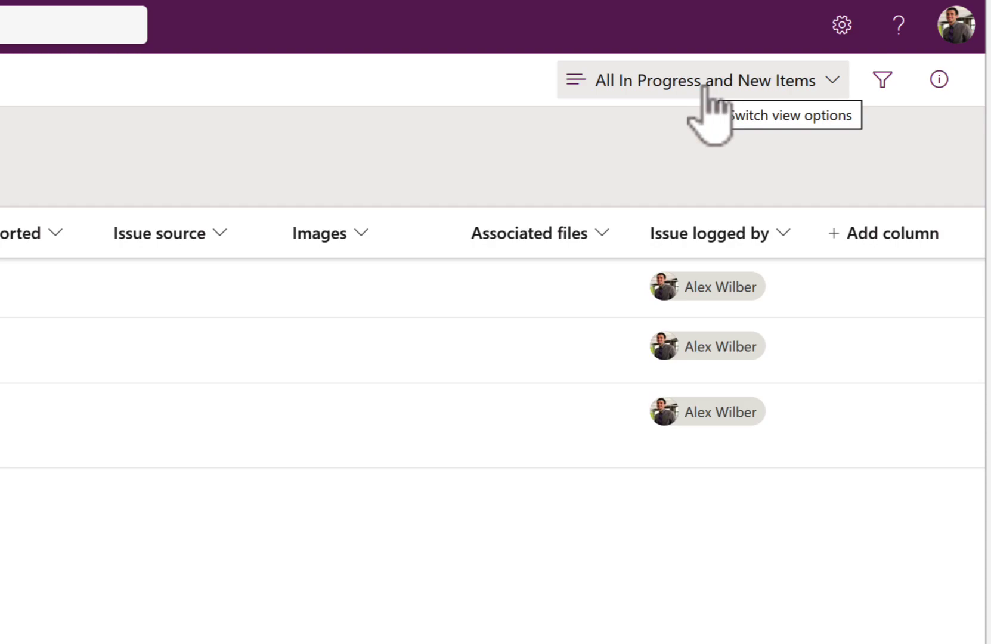
{"action": "left_click", "coordinate": [704, 89]}
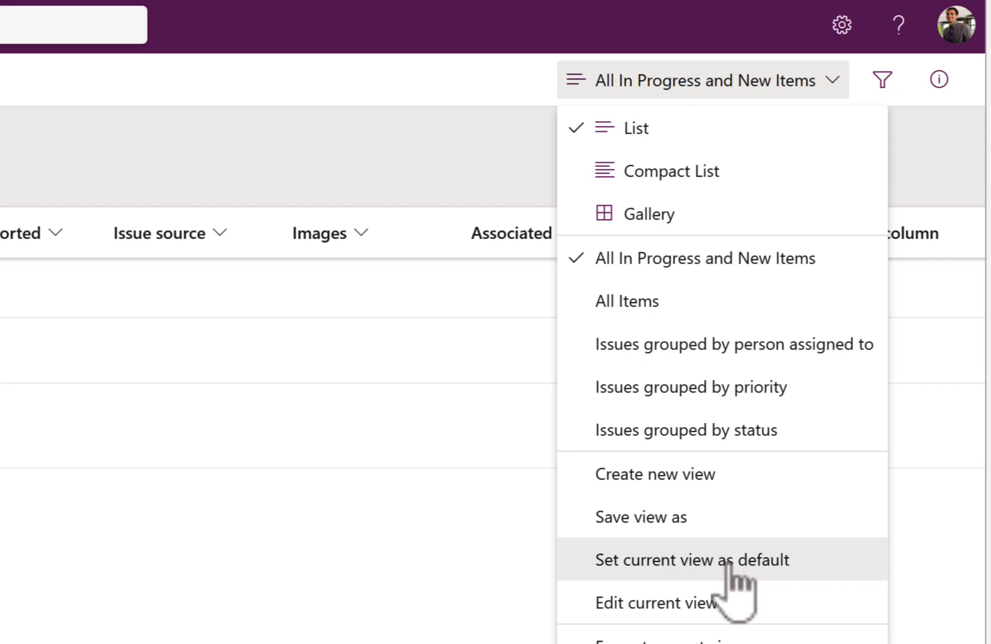
{"action": "left_click", "coordinate": [823, 567]}
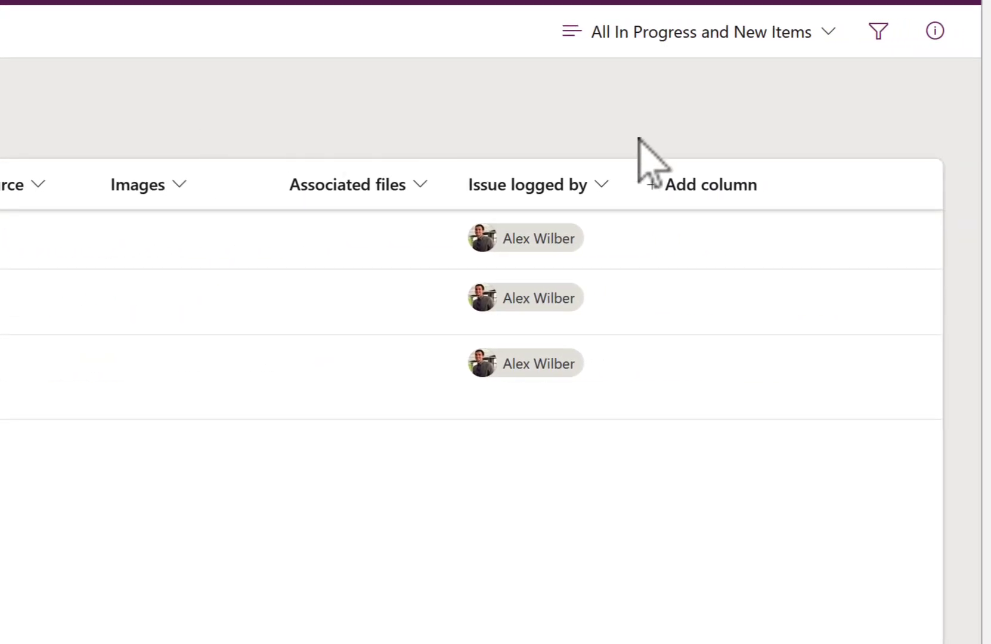
- Add a Choice column named "Reported to Management Team", described as "Has this been reported to the Management Team", with choices Yes and No
{"action": "left_click", "coordinate": [767, 182]}
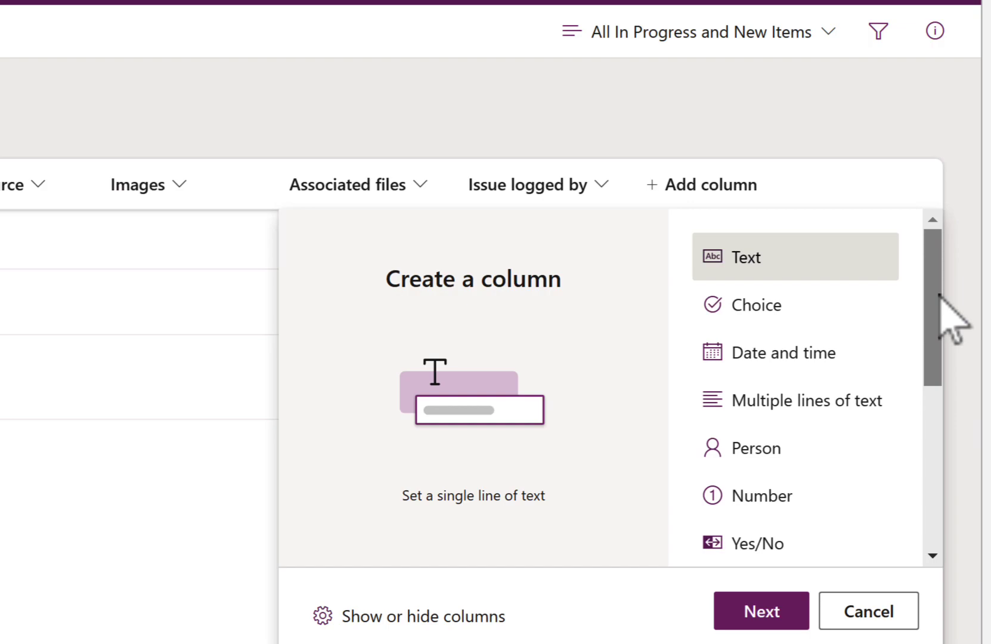
{"action": "left_click", "coordinate": [776, 307]}
{"action": "left_click", "coordinate": [765, 609]}
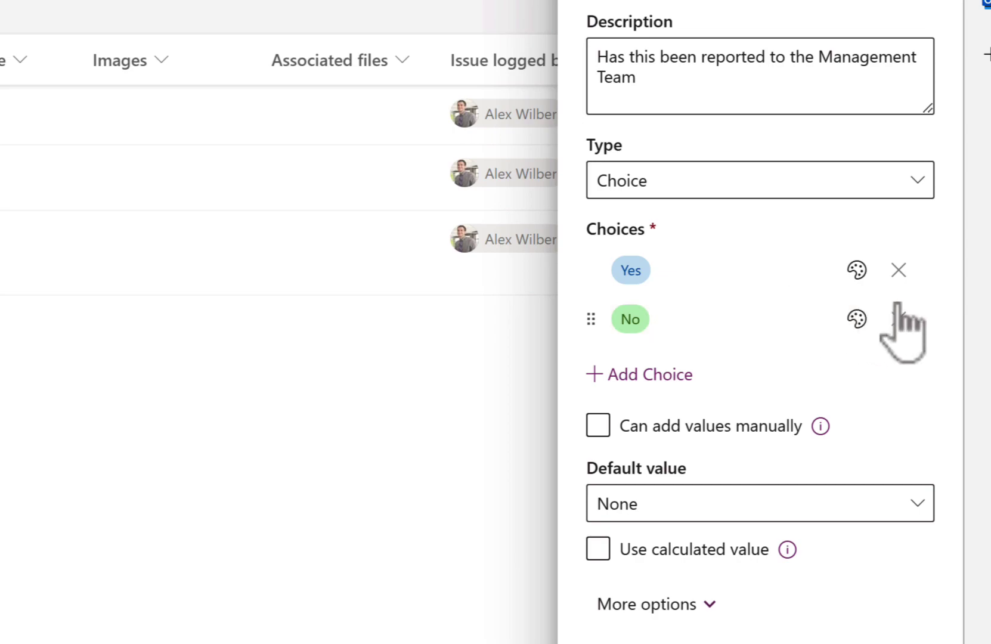
- Colour the Yes choice dark green and the No choice blue, set the default value to No, and save the column
{"action": "left_click", "coordinate": [863, 285]}
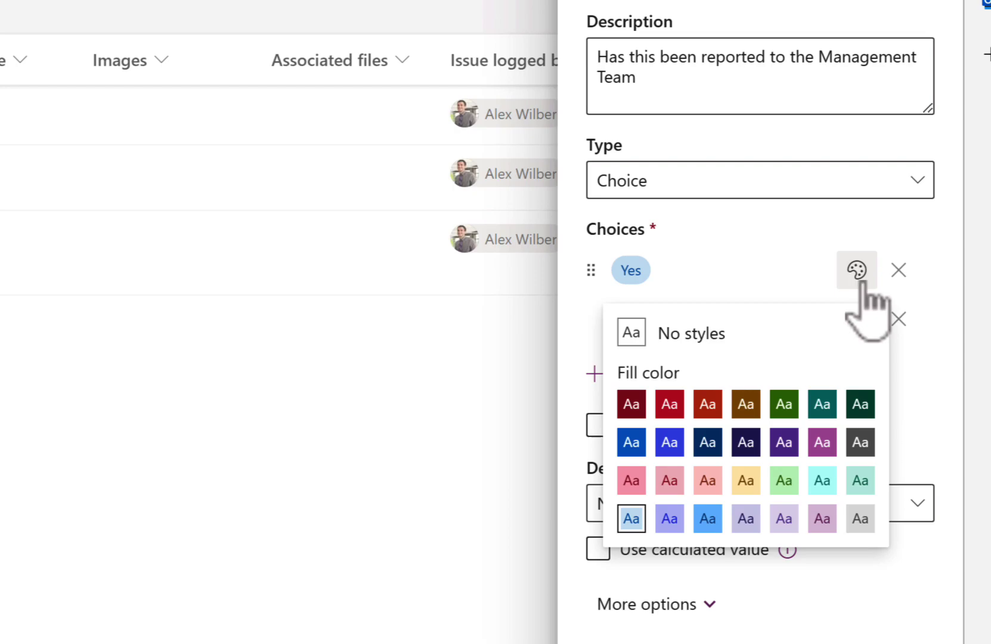
{"action": "left_click", "coordinate": [784, 404]}
{"action": "left_click", "coordinate": [857, 319]}
{"action": "left_click", "coordinate": [710, 566]}
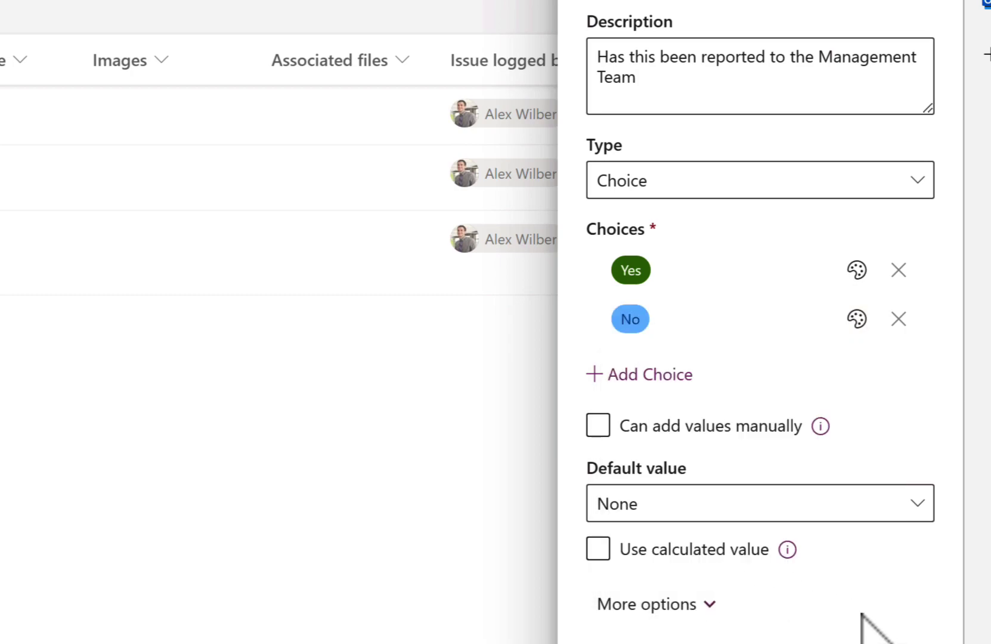
{"action": "left_click", "coordinate": [786, 512]}
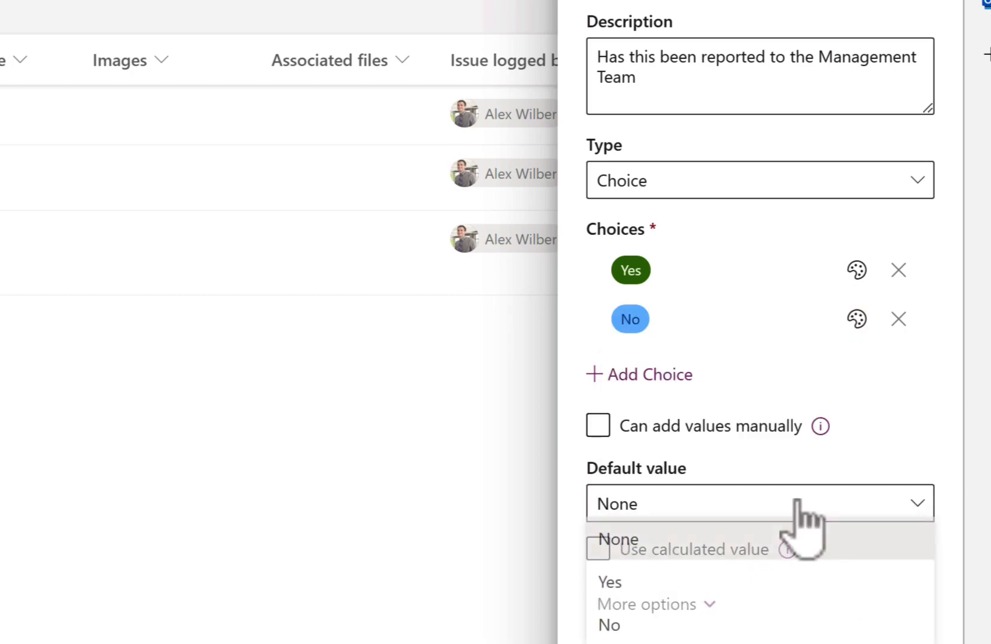
{"action": "left_click", "coordinate": [765, 630]}
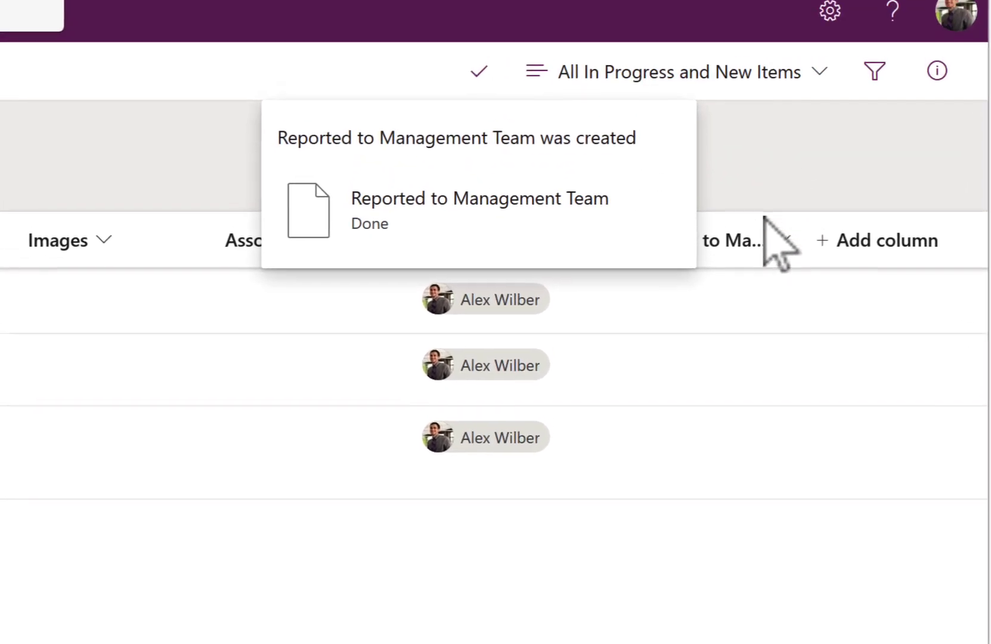
- Set Reported to Management Team to Yes in the Project Budget issue's details and close them
{"action": "left_click", "coordinate": [743, 303]}
{"action": "double_click", "coordinate": [739, 316]}
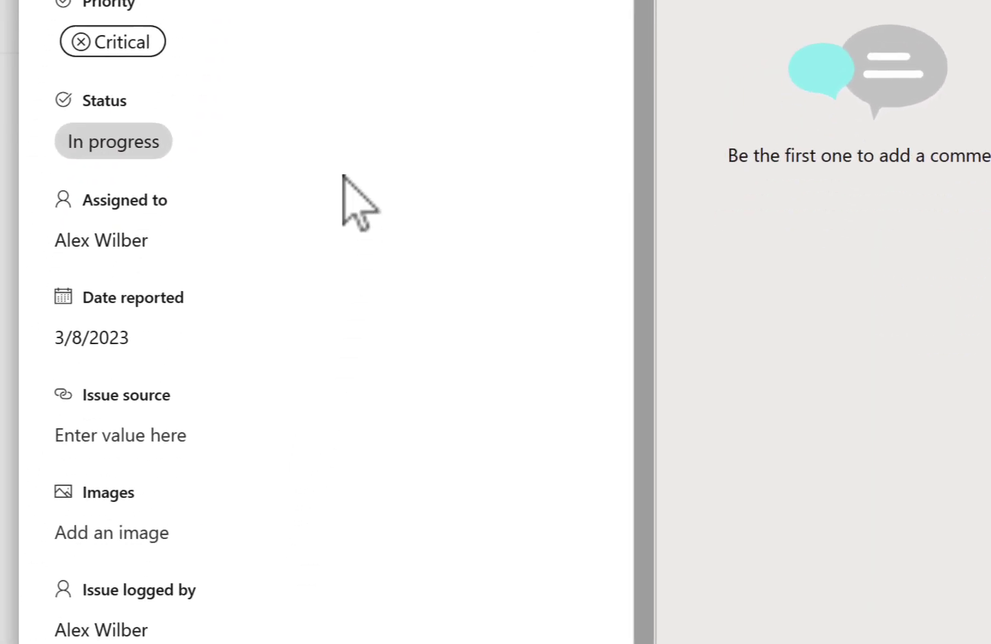
{"action": "scroll", "coordinate": [337, 35], "scroll_direction": "down", "scroll_amount": 1}
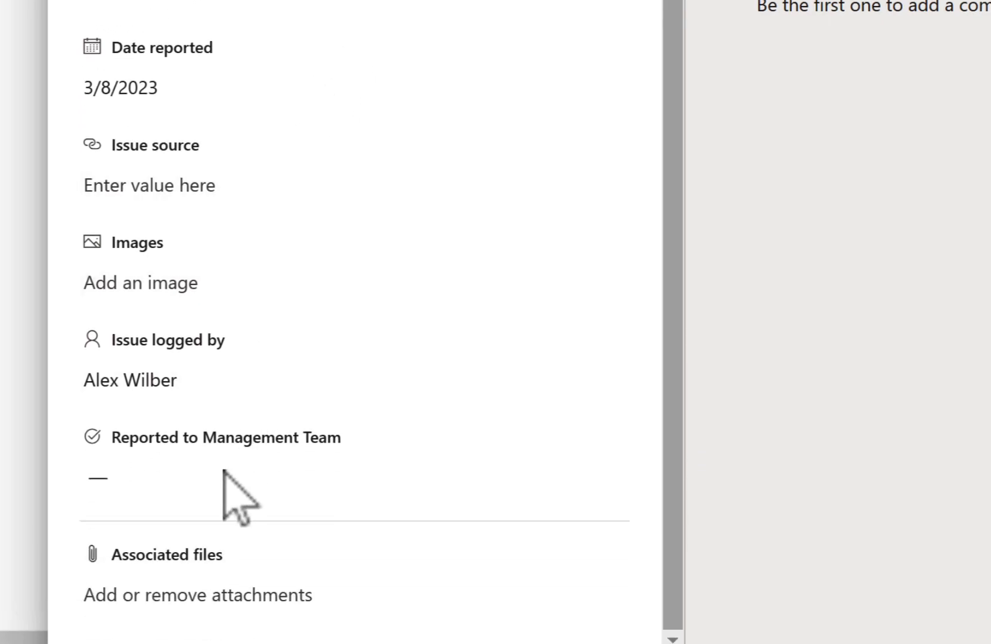
{"action": "left_click", "coordinate": [266, 492]}
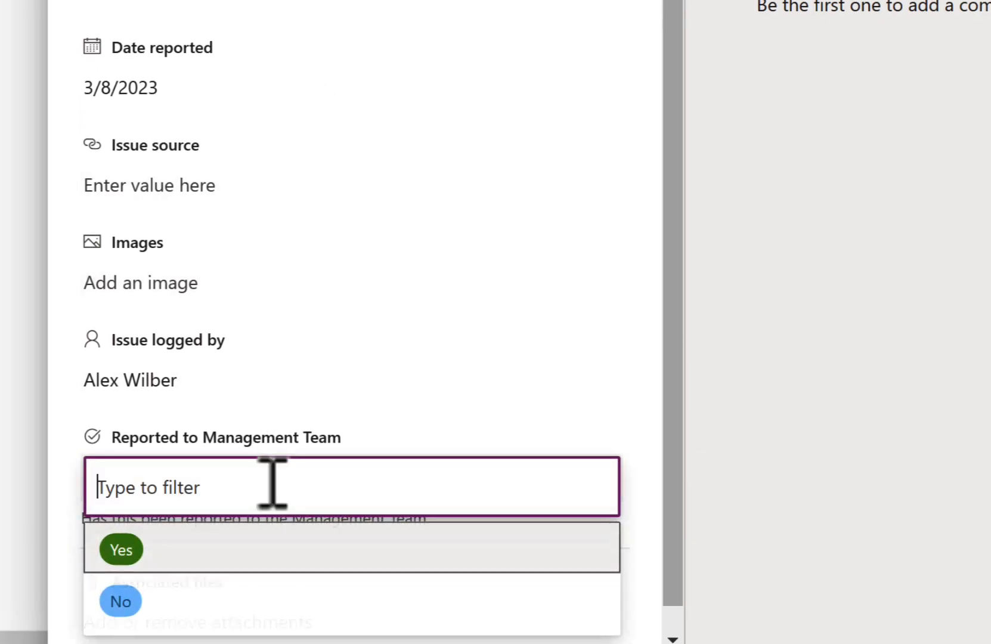
{"action": "left_click", "coordinate": [128, 558]}
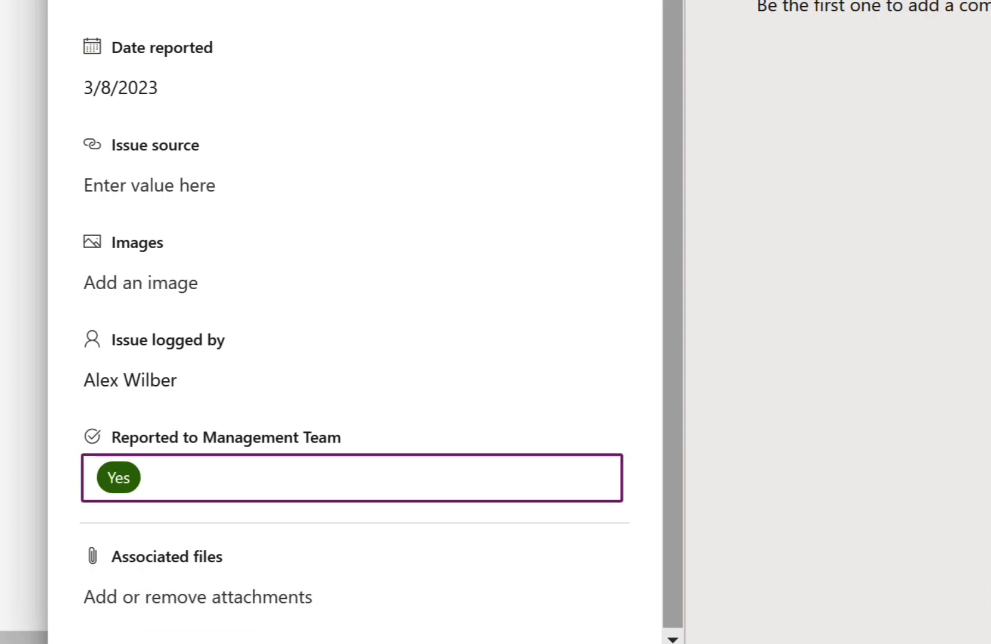
{"action": "left_click", "coordinate": [986, 6]}
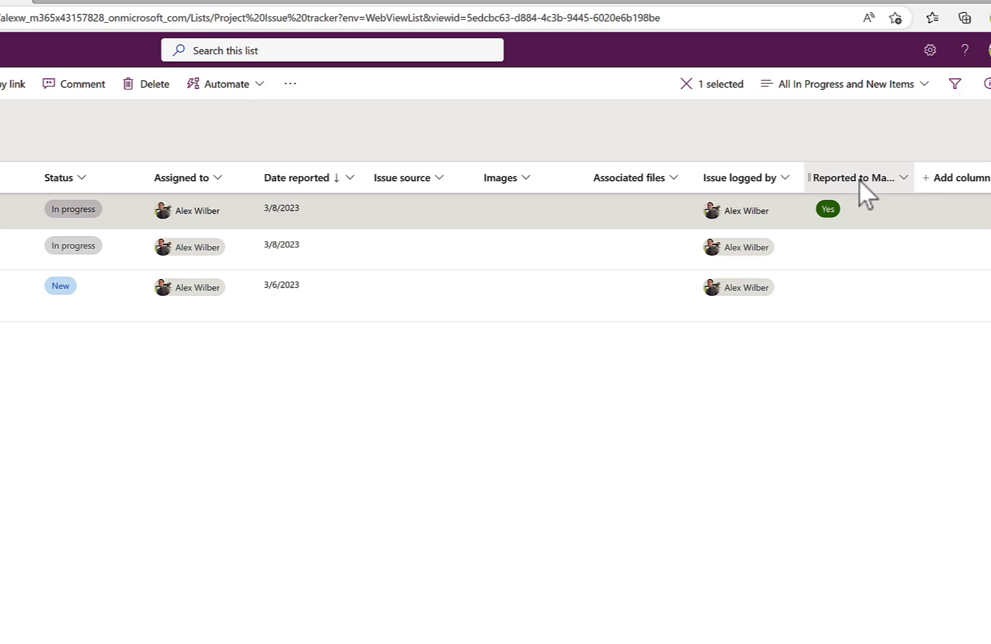
- Move the Reported to Management Team column between Priority and Status, and deselect the Project Budget item
{"action": "mouse_move", "coordinate": [858, 179]}
{"action": "left_mouse_down"}
{"action": "mouse_move", "coordinate": [226, 188]}
{"action": "mouse_move", "coordinate": [45, 174]}
{"action": "left_mouse_up"}
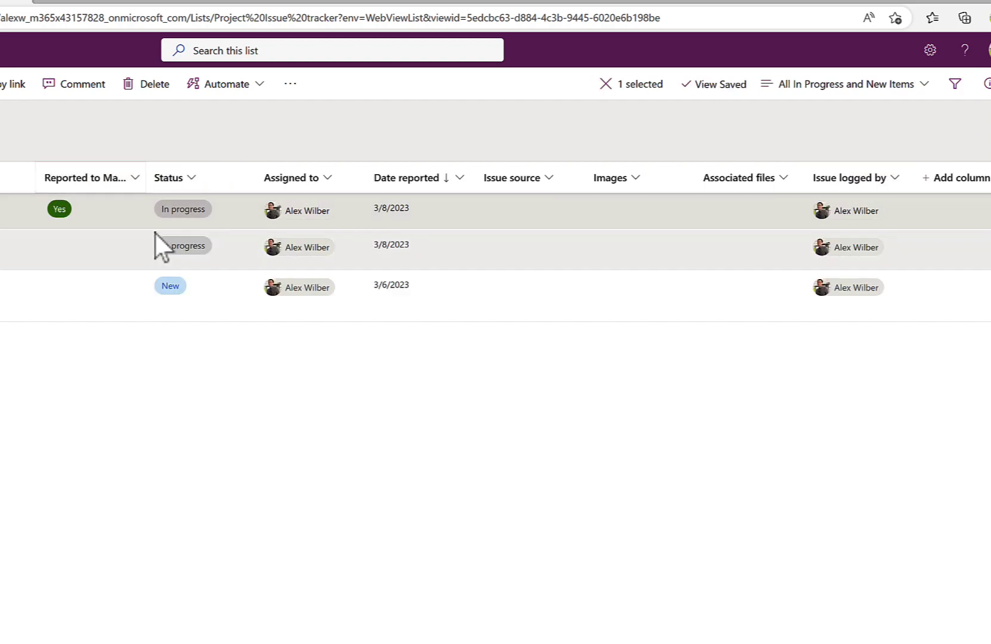
{"action": "scroll", "coordinate": [83, 313], "scroll_direction": "left", "scroll_amount": 2}
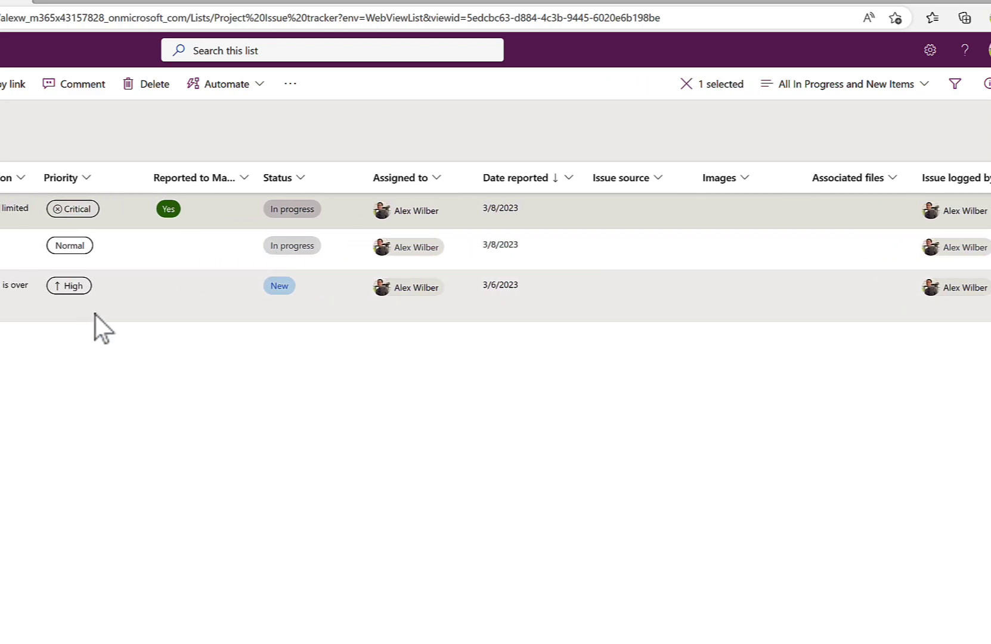
{"action": "left_click", "coordinate": [160, 375]}
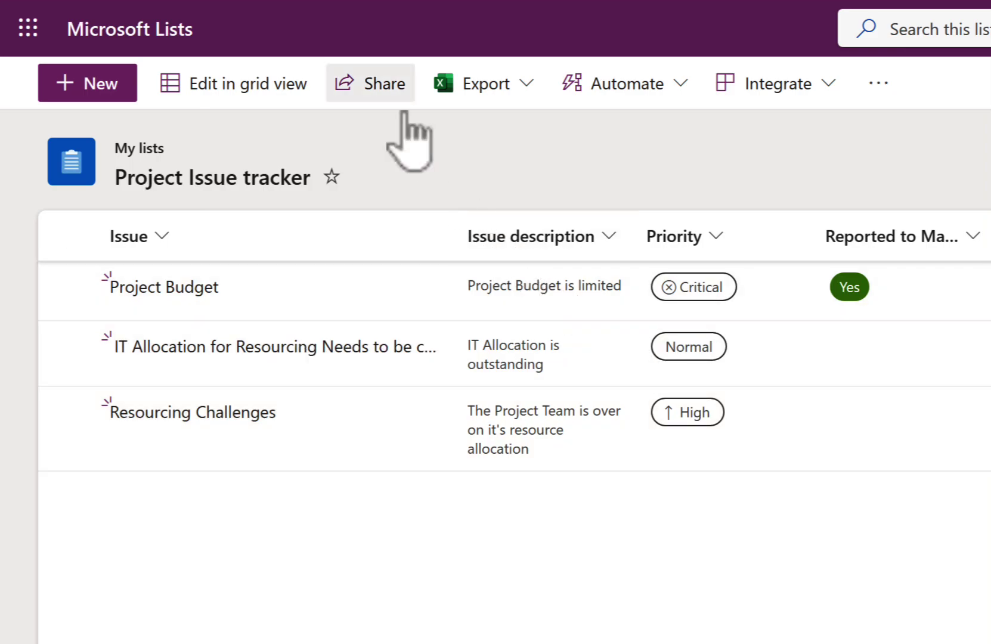
- Set the list's sharing link to People you choose with the Can edit items permission
{"action": "left_click", "coordinate": [404, 107]}
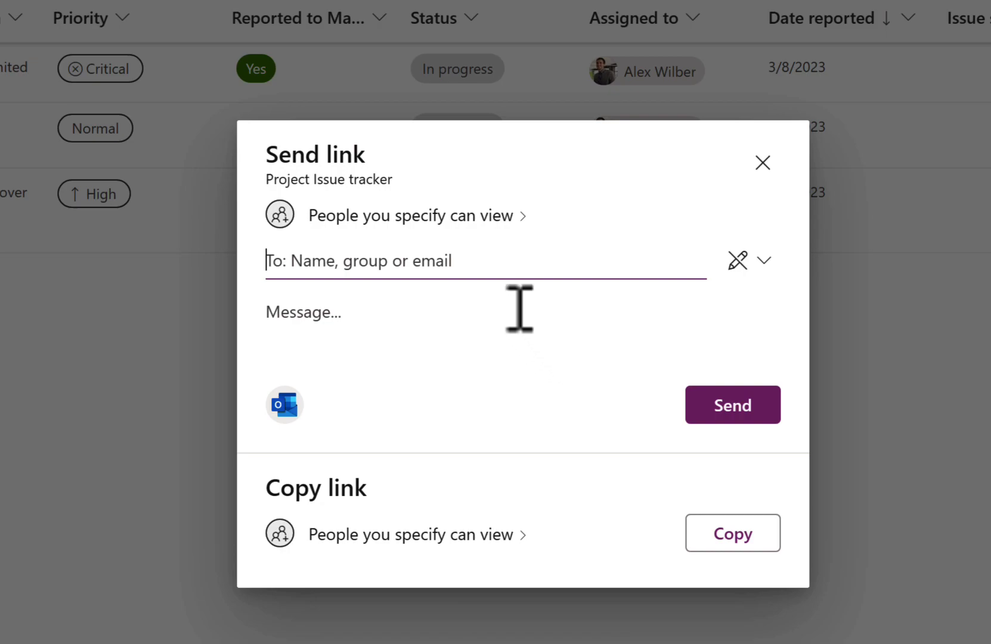
{"action": "left_click", "coordinate": [498, 220]}
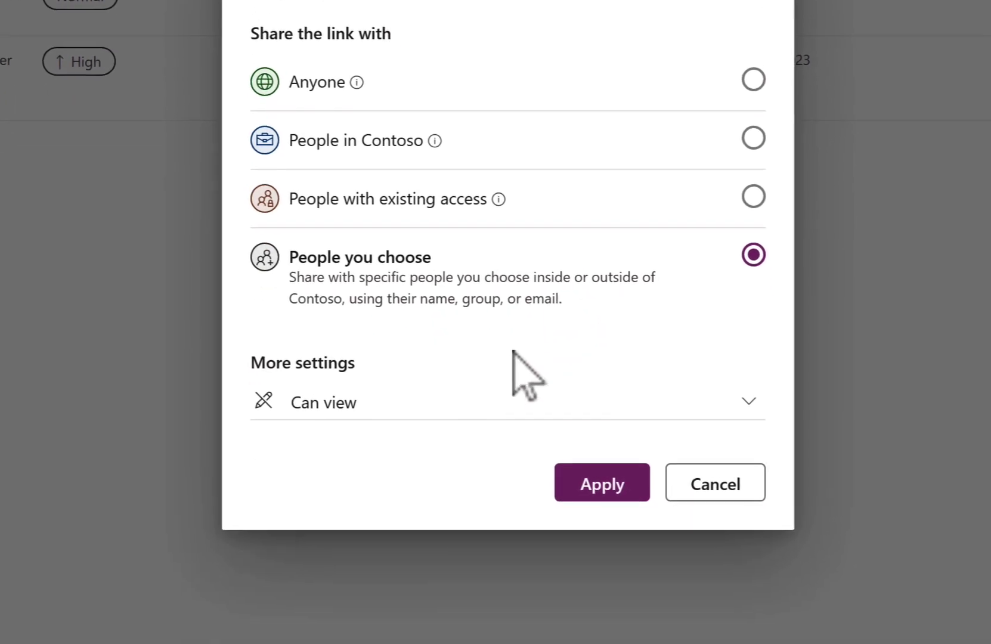
{"action": "left_click", "coordinate": [467, 405]}
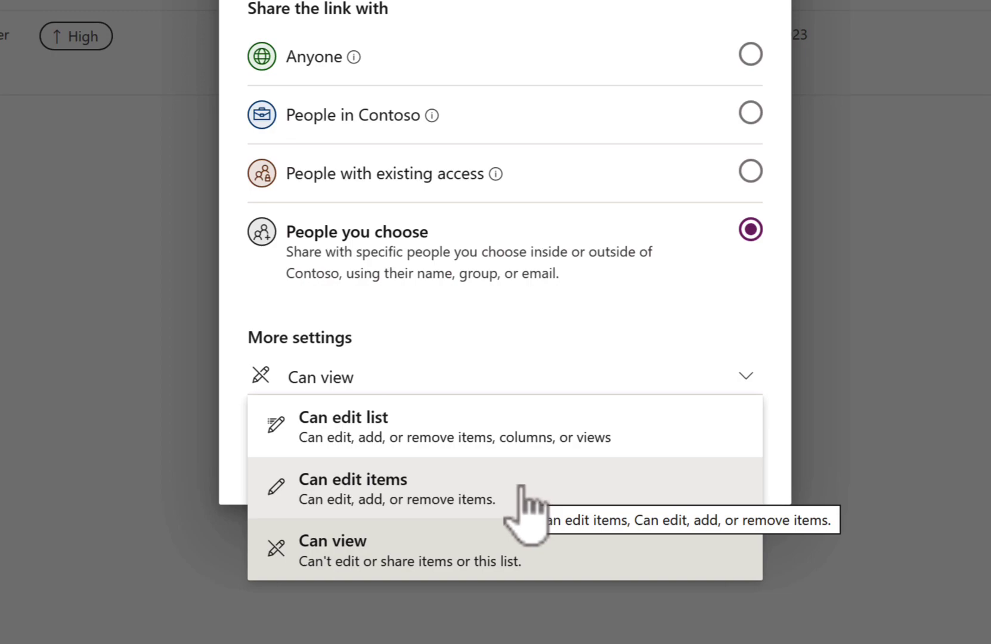
{"action": "left_click", "coordinate": [520, 489]}
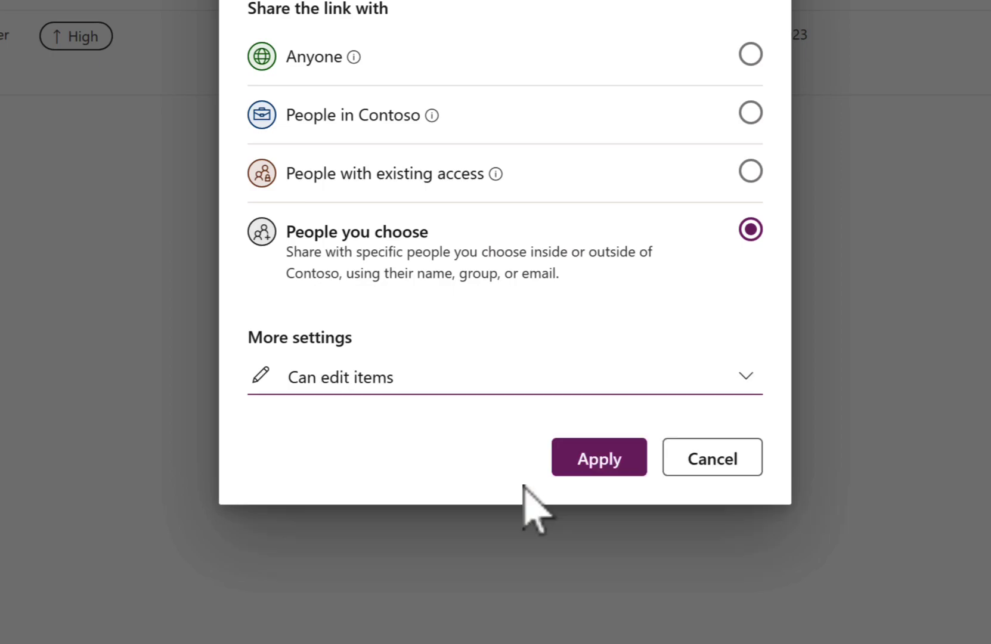
{"action": "left_click", "coordinate": [585, 468]}
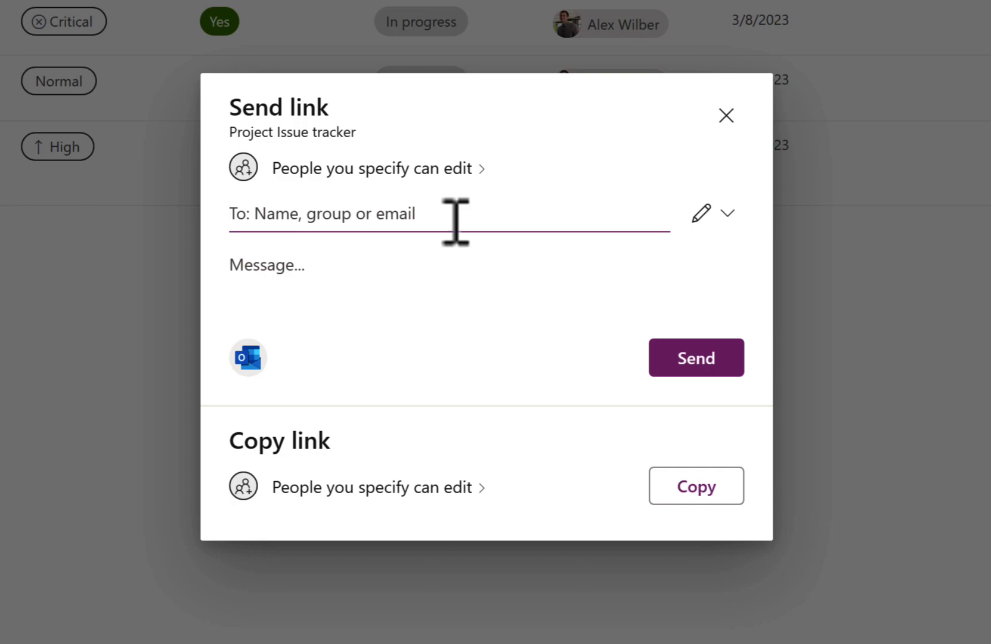
- Send the link to the Marketing Manager with a greeting and "Granting you access to update the tasks in the project issue tracker. Thanks!"
{"action": "type", "text": "megan"}
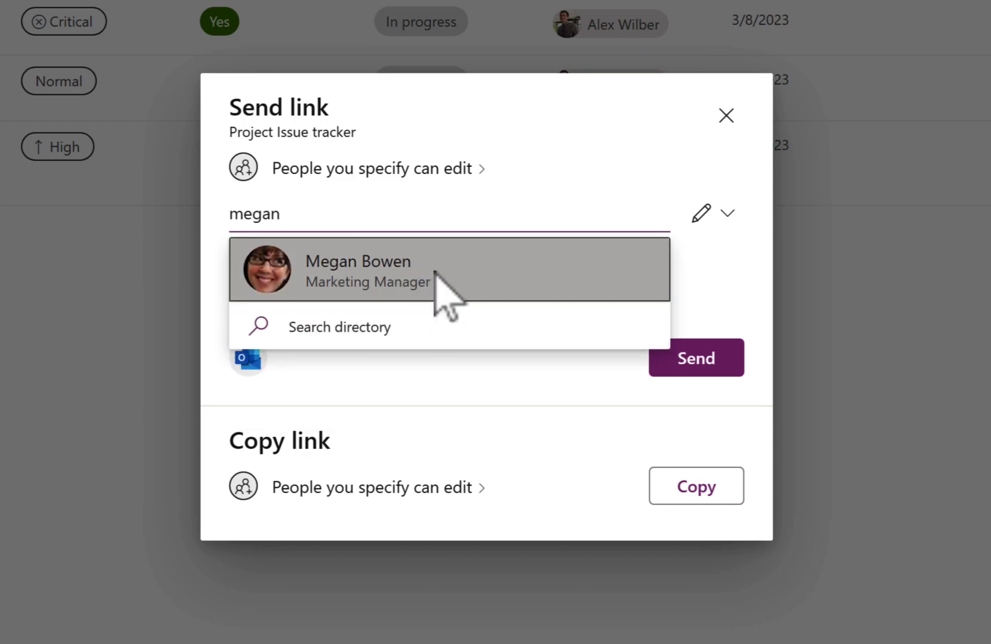
{"action": "left_click", "coordinate": [437, 276]}
{"action": "left_click", "coordinate": [437, 311]}
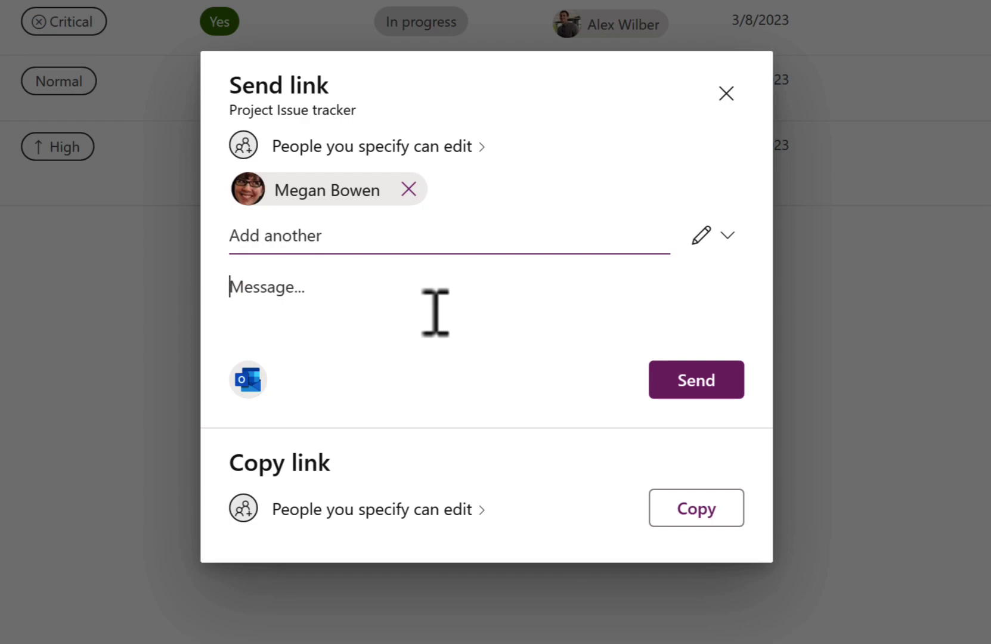
{"action": "type", "text": "Hi Megan, Granting you access to update the tasks in the project issue tracker. Thanks!"}
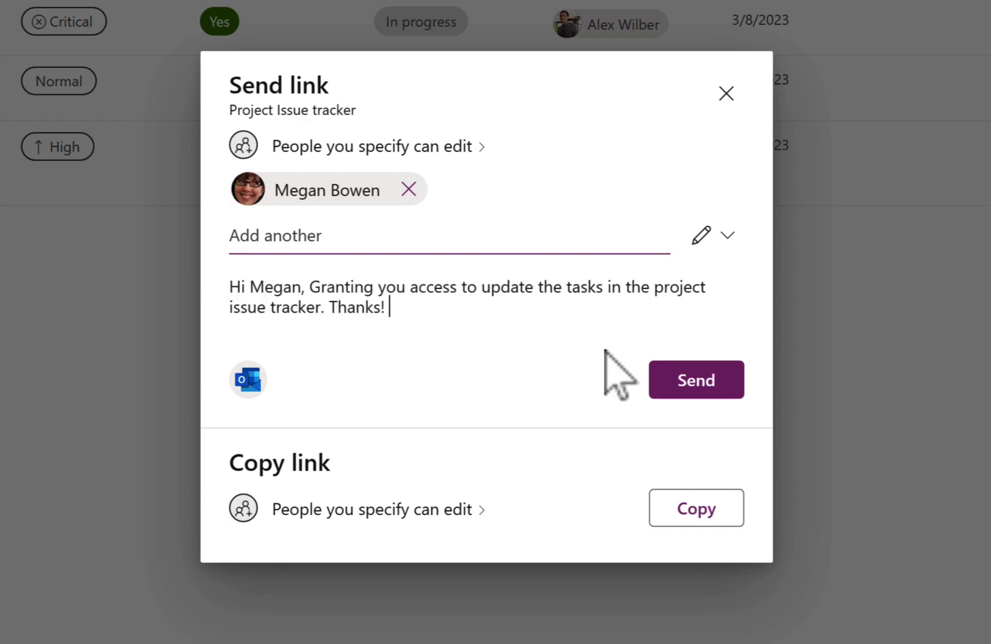
{"action": "left_click", "coordinate": [704, 384]}
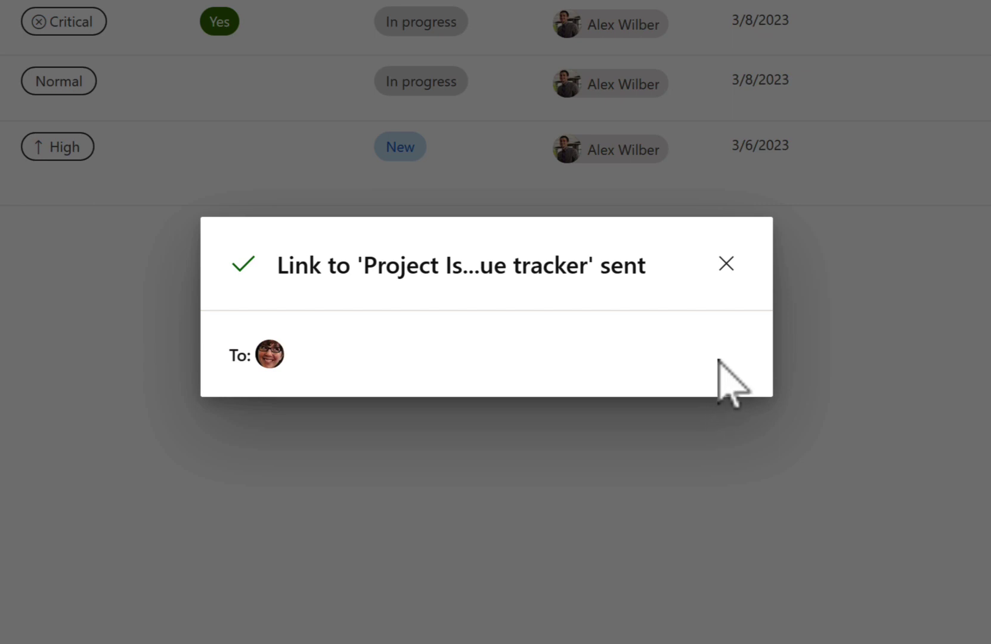
{"action": "left_click", "coordinate": [731, 271]}
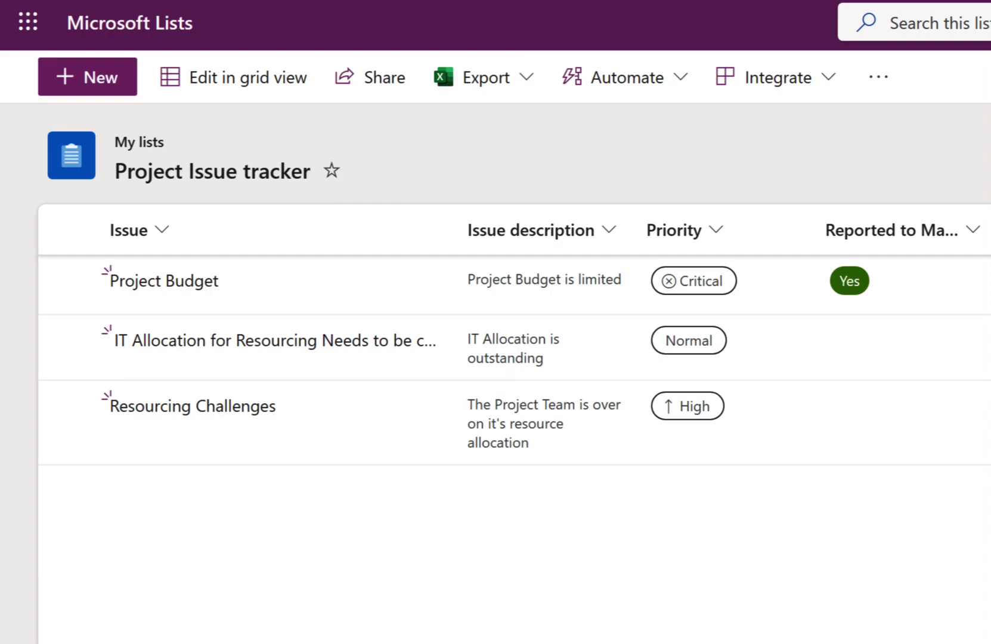
- Start a list rule triggered when a column value changes, with the condition Priority is Critical
{"action": "left_click", "coordinate": [678, 89]}
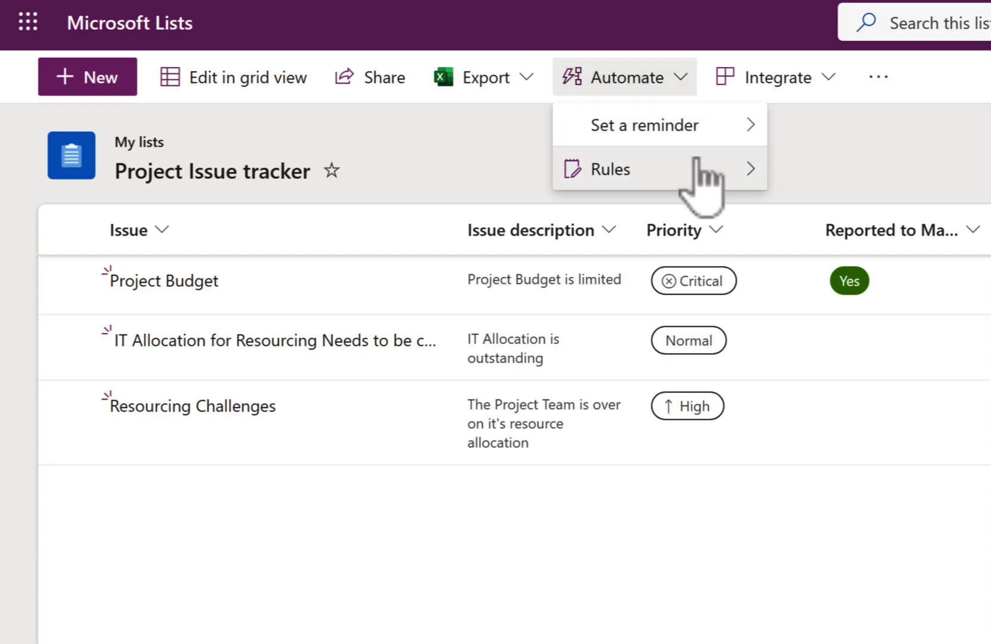
{"action": "mouse_move", "coordinate": [701, 168]}
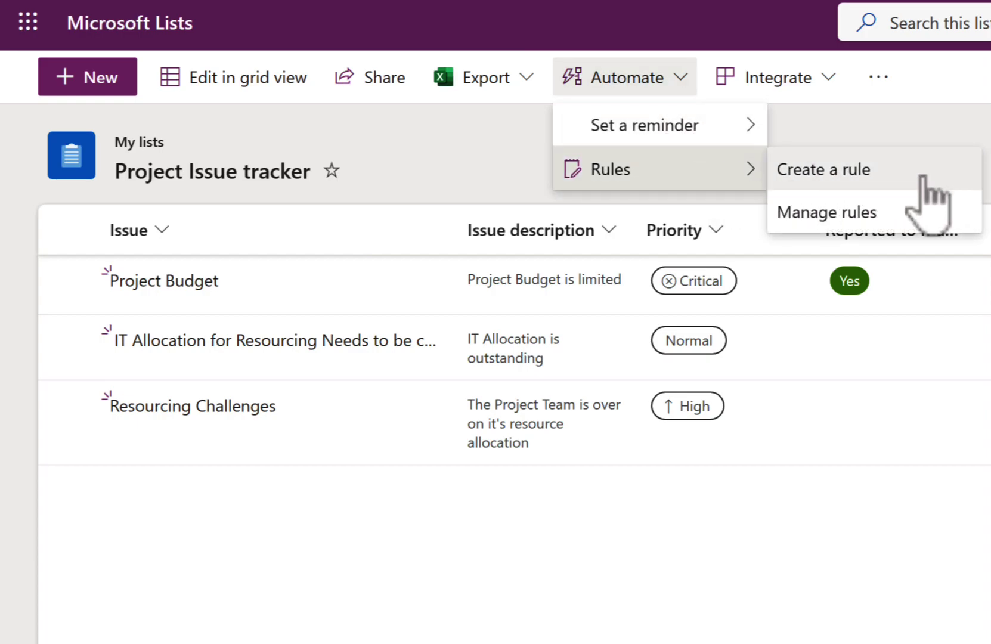
{"action": "left_click", "coordinate": [928, 197]}
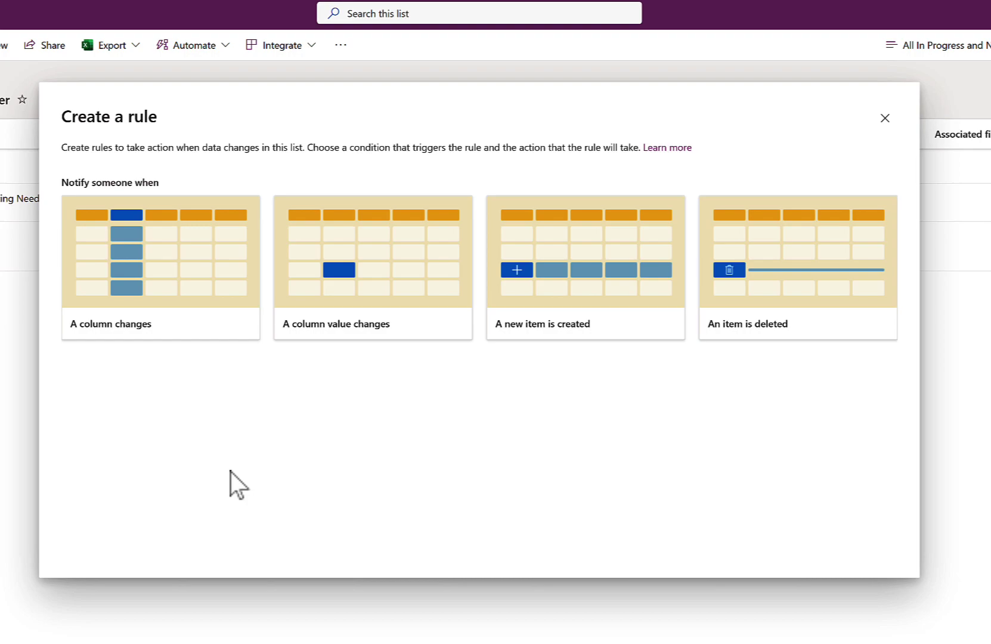
{"action": "left_click", "coordinate": [379, 326]}
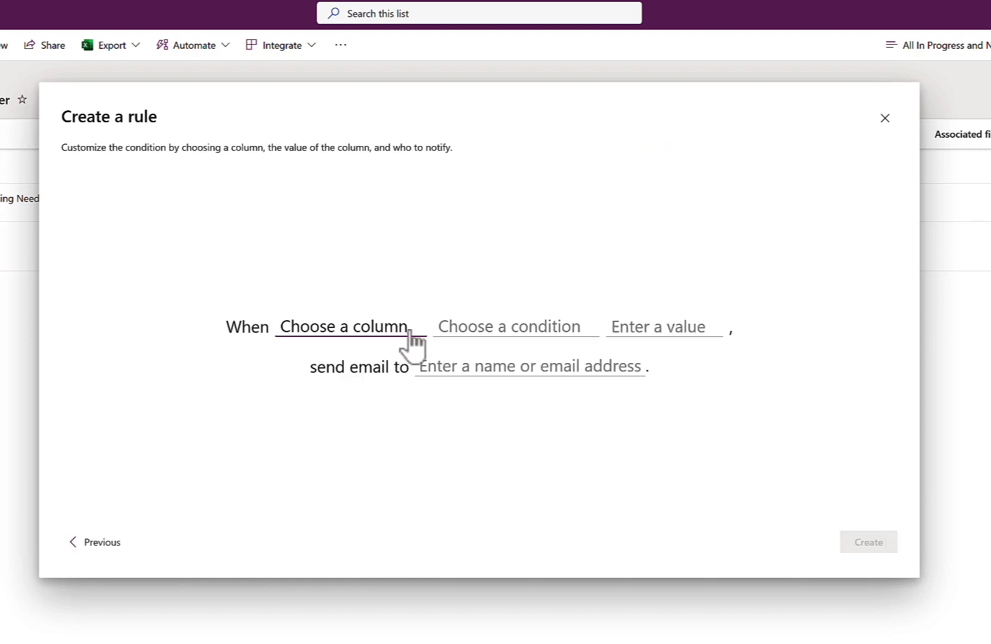
{"action": "left_click", "coordinate": [410, 332]}
{"action": "left_click", "coordinate": [396, 351]}
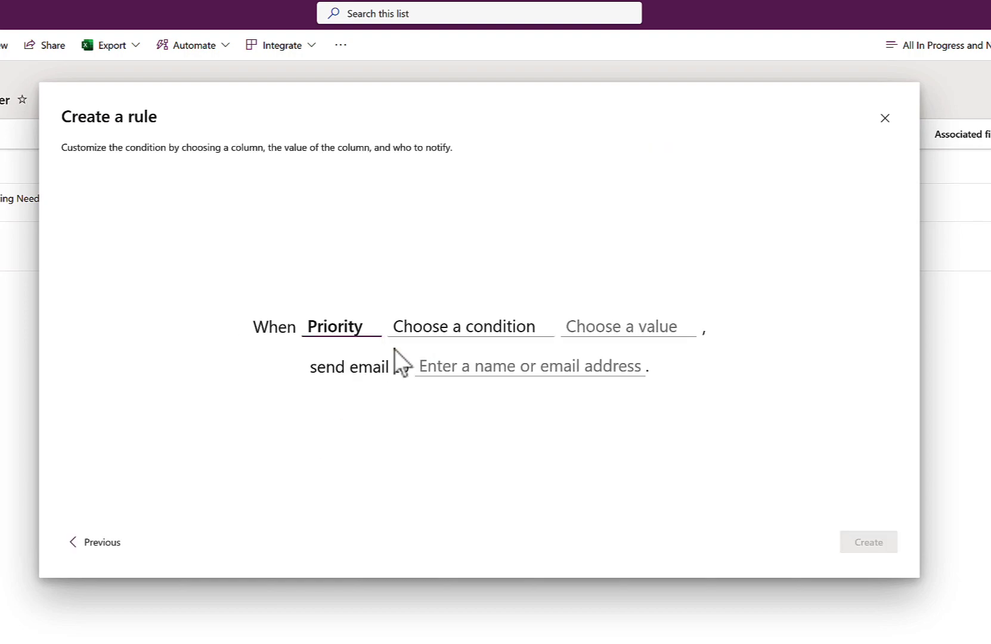
{"action": "left_click", "coordinate": [475, 332]}
{"action": "left_click", "coordinate": [466, 349]}
{"action": "left_click", "coordinate": [587, 333]}
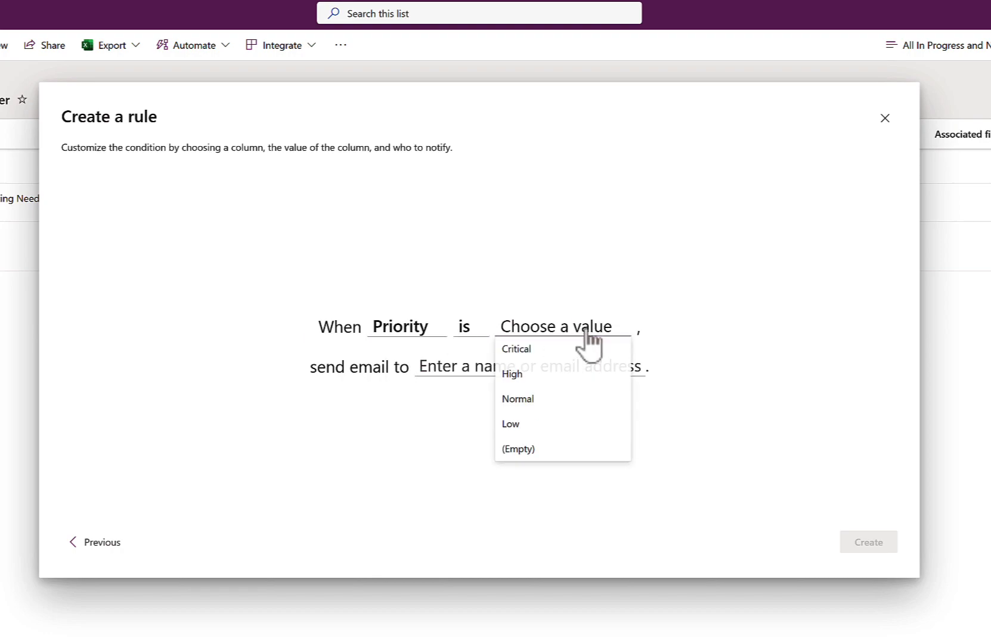
{"action": "left_click", "coordinate": [576, 351]}
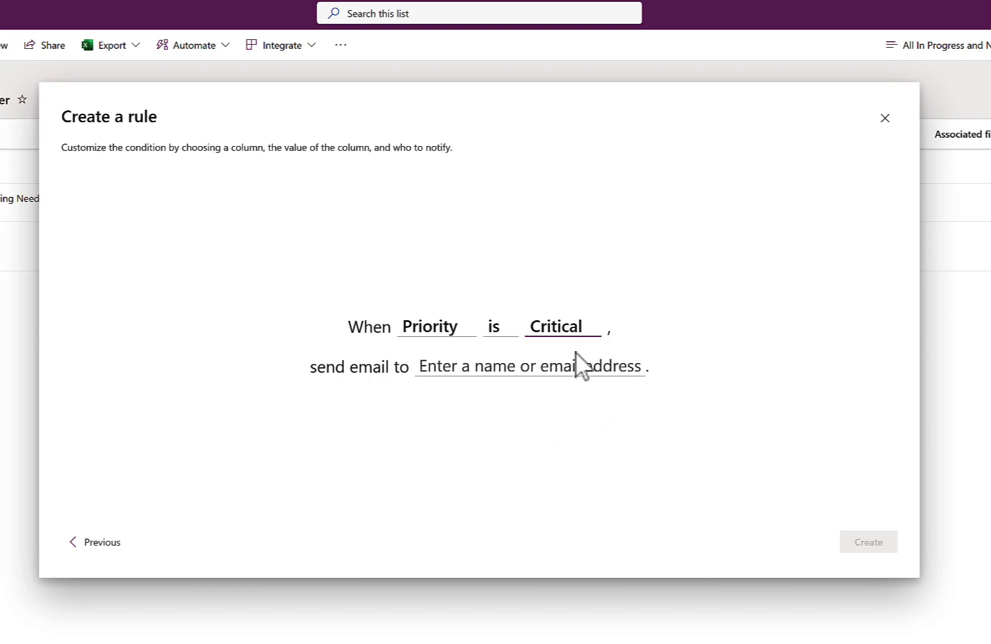
- Set the rule to email the person in Assigned to, and create it
{"action": "left_click", "coordinate": [522, 372]}
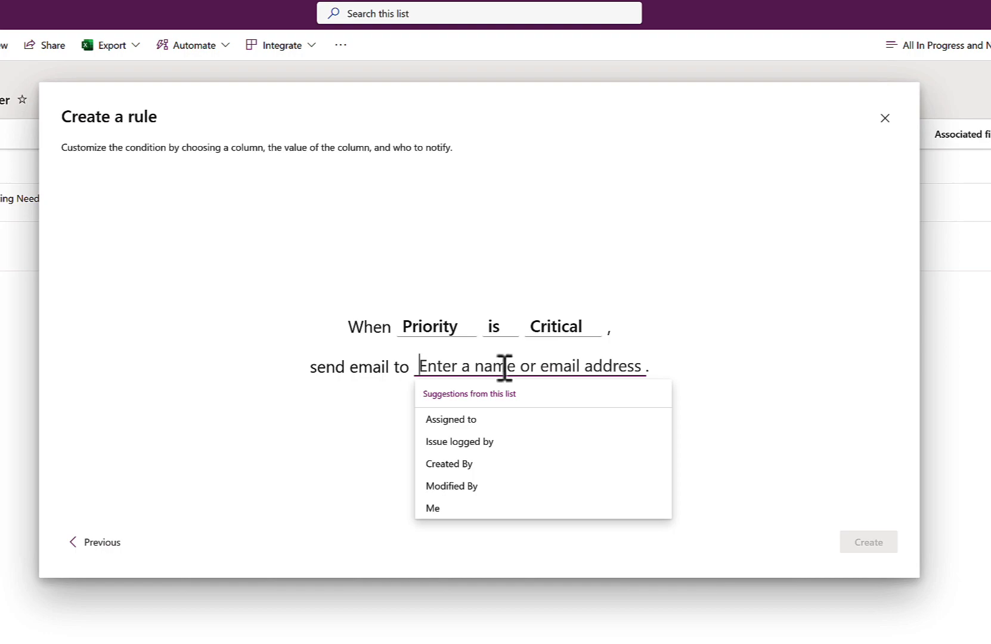
{"action": "left_click", "coordinate": [495, 422]}
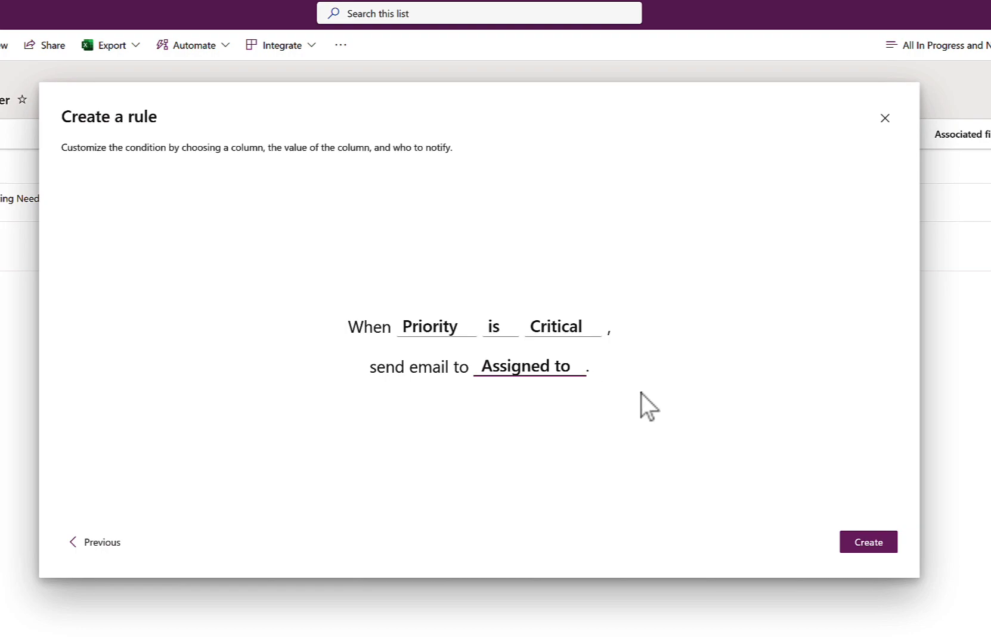
{"action": "left_click", "coordinate": [875, 549]}
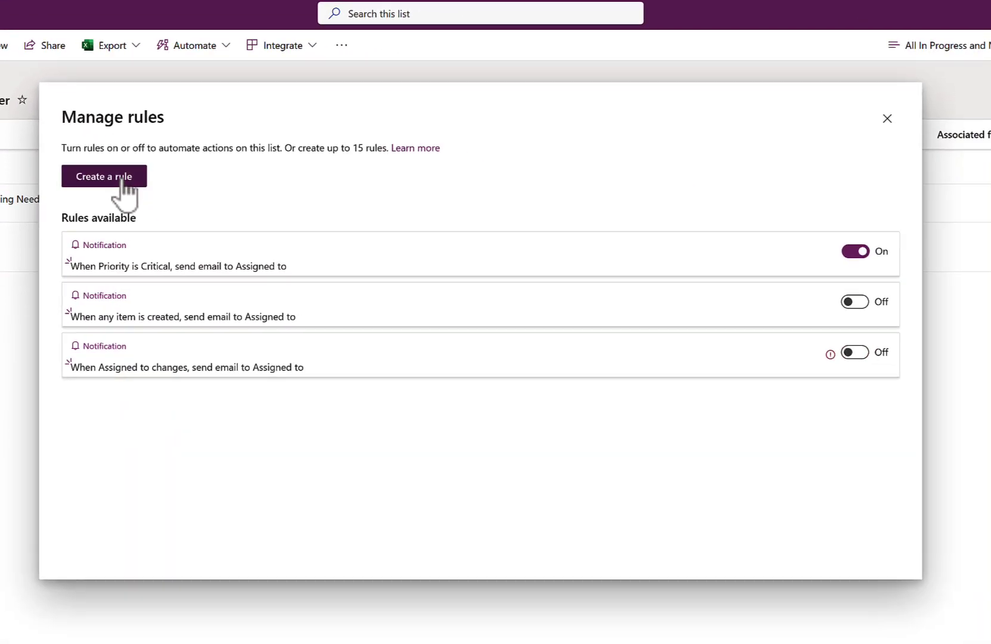
- Create a list rule that emails the Marketing Assistant when a new item is created
{"action": "left_click", "coordinate": [124, 178]}
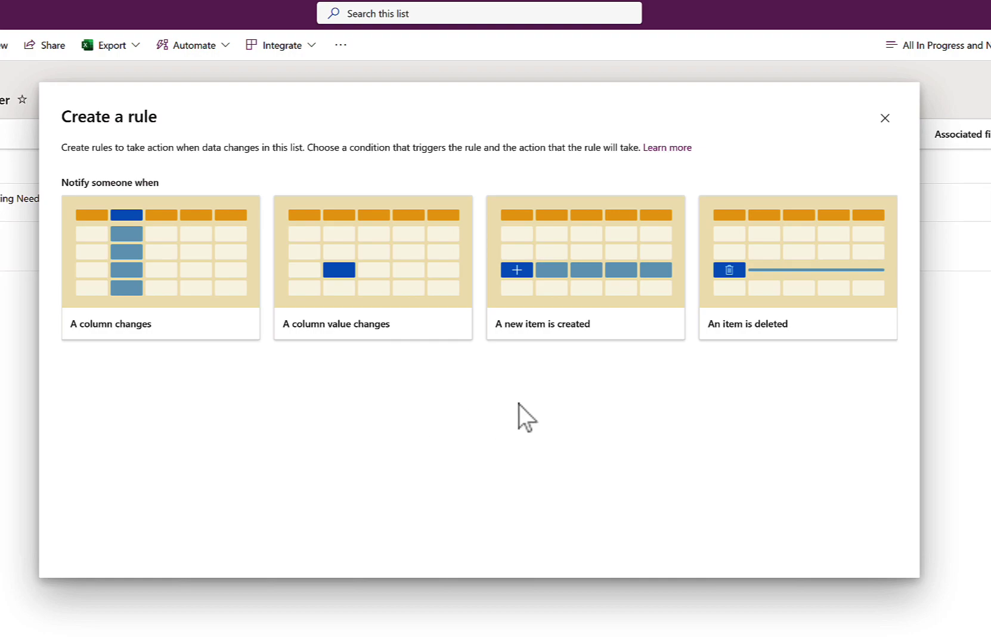
{"action": "left_click", "coordinate": [599, 334]}
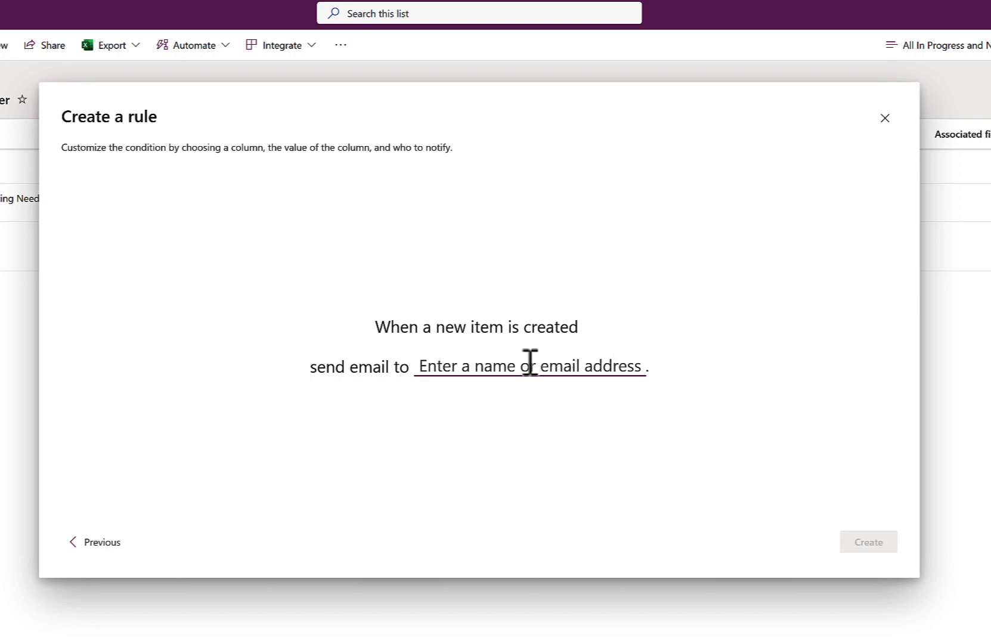
{"action": "type", "text": "alex"}
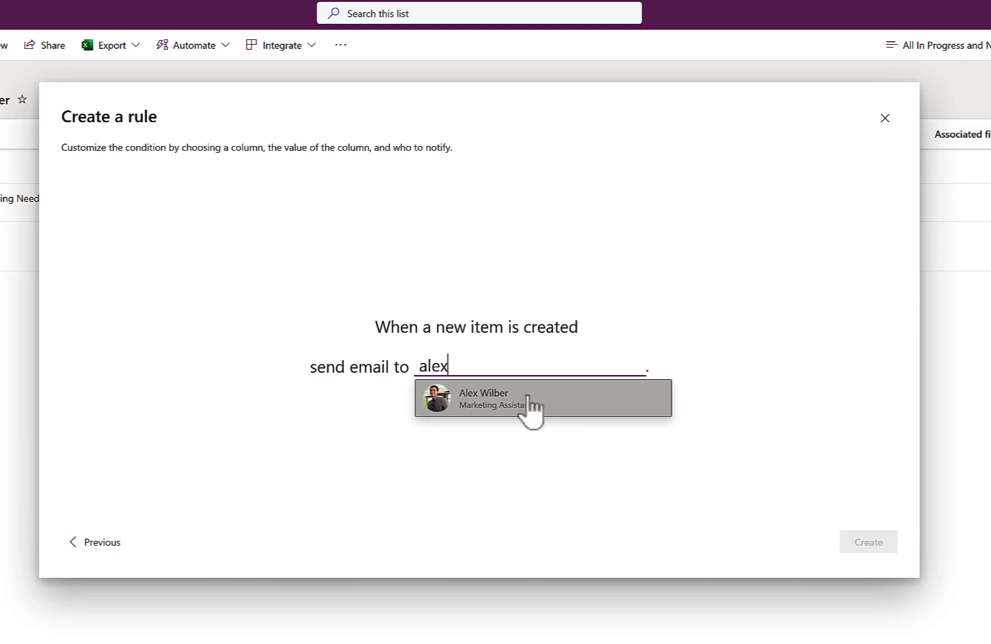
{"action": "left_click", "coordinate": [529, 396]}
{"action": "left_click", "coordinate": [877, 550]}
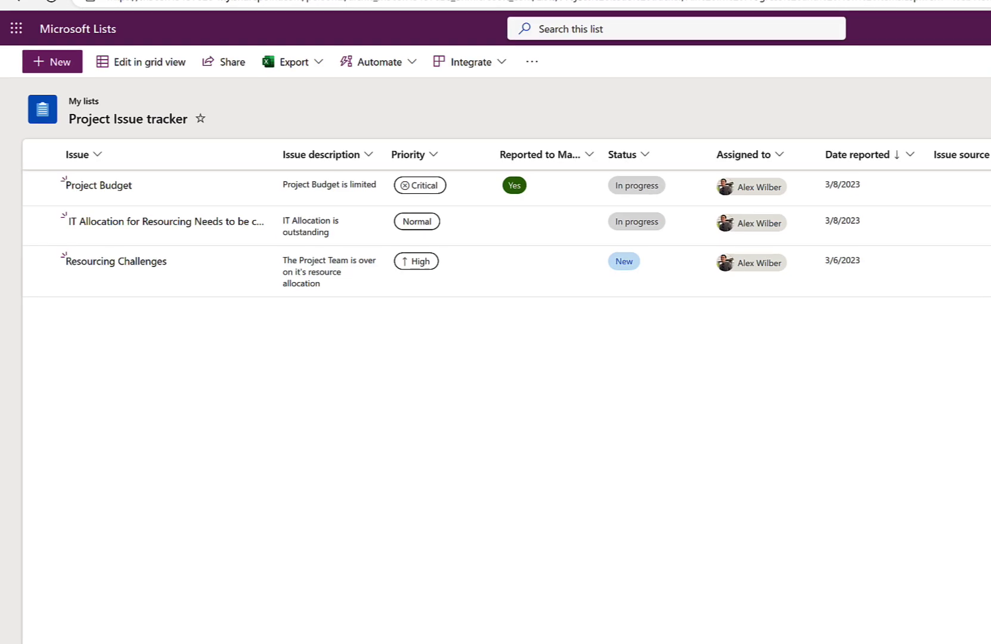
- Add a conditional formatting rule to the current view that fills items in pinkish red when Priority is equal to Critical
{"action": "left_click", "coordinate": [982, 41]}
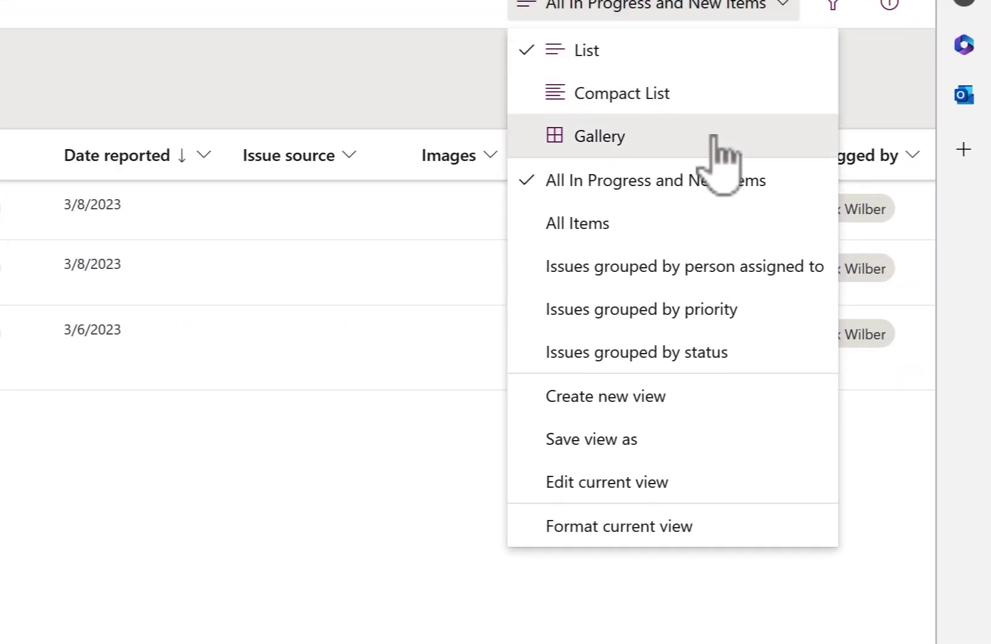
{"action": "left_click", "coordinate": [689, 528]}
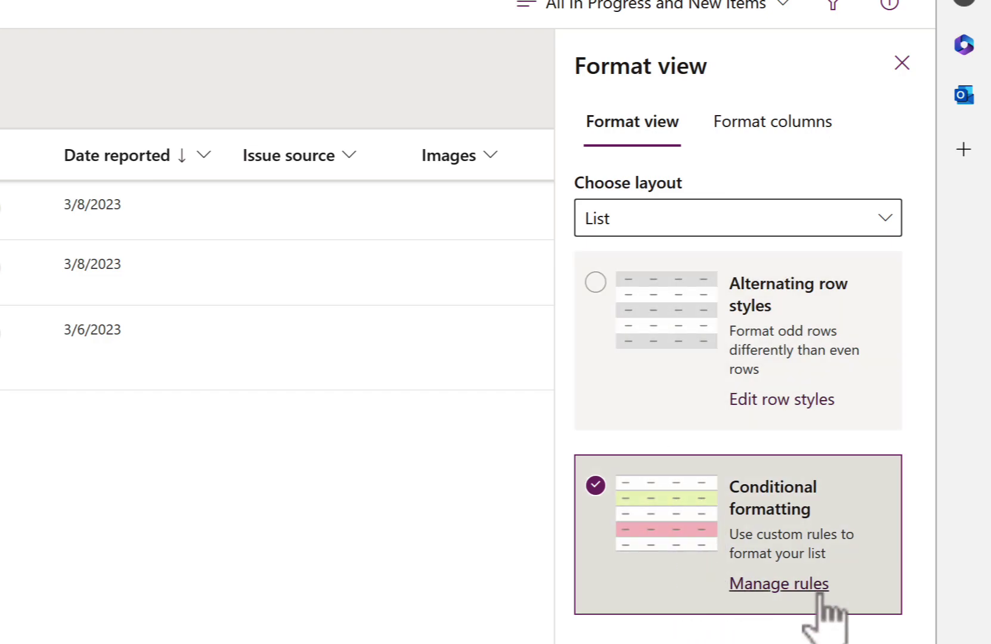
{"action": "left_click", "coordinate": [823, 614]}
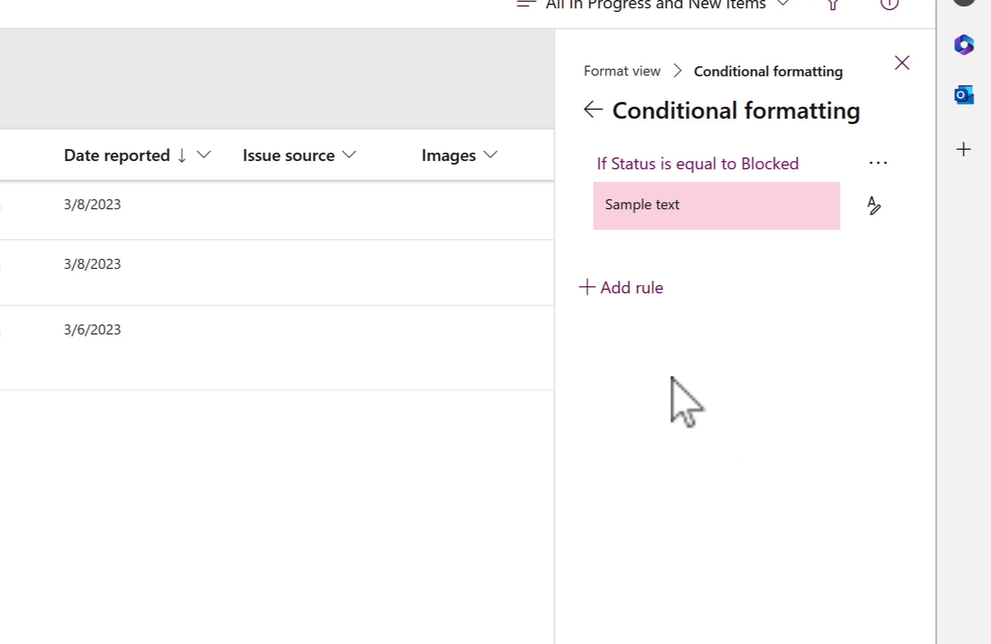
{"action": "left_click", "coordinate": [645, 292]}
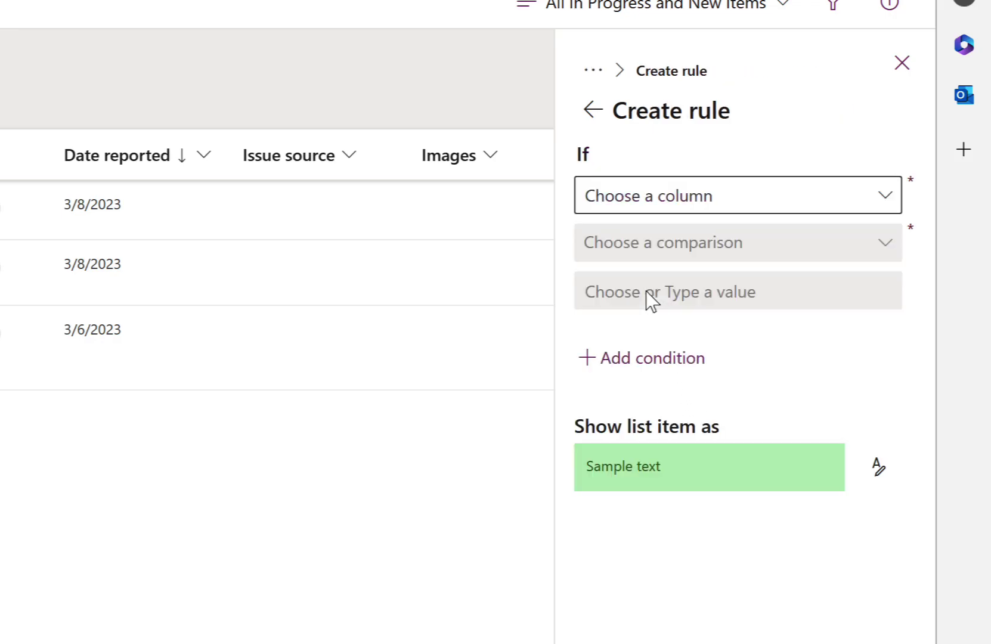
{"action": "left_click", "coordinate": [720, 200]}
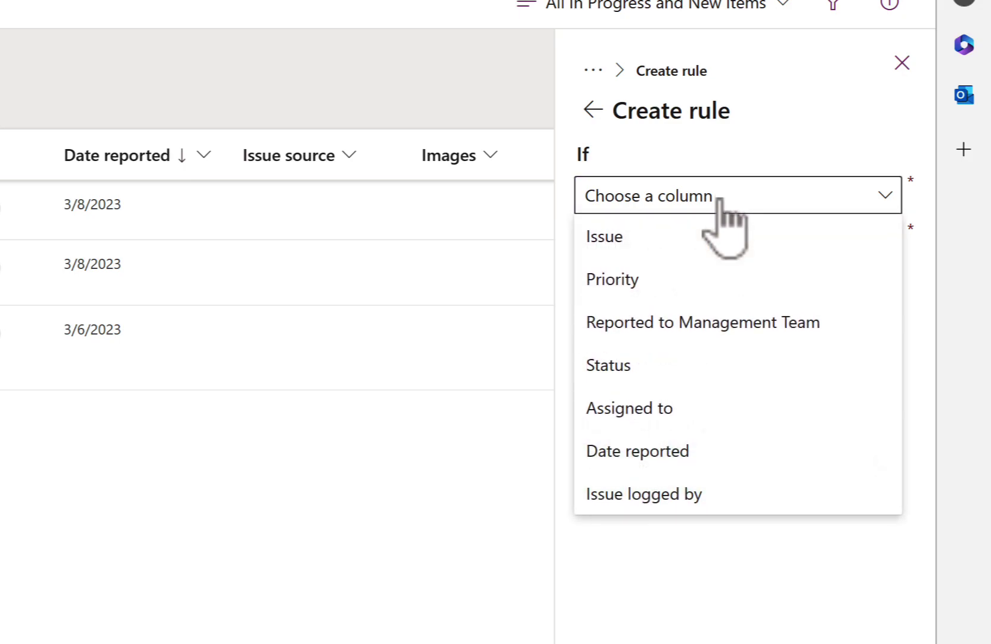
{"action": "left_click", "coordinate": [708, 276]}
{"action": "left_click", "coordinate": [722, 244]}
{"action": "left_click", "coordinate": [708, 285]}
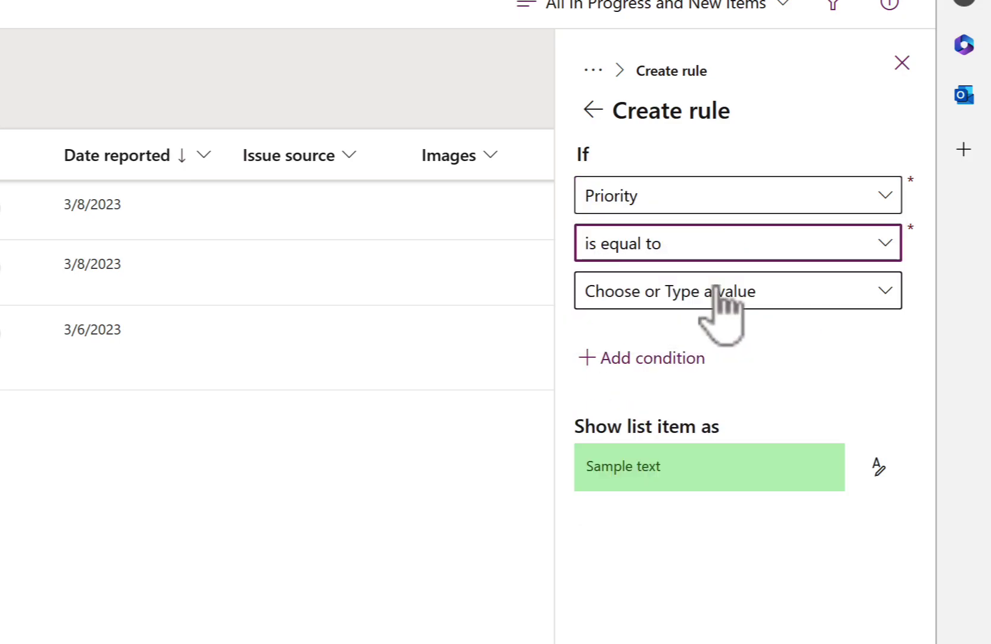
{"action": "left_click", "coordinate": [718, 295]}
{"action": "left_click", "coordinate": [720, 332]}
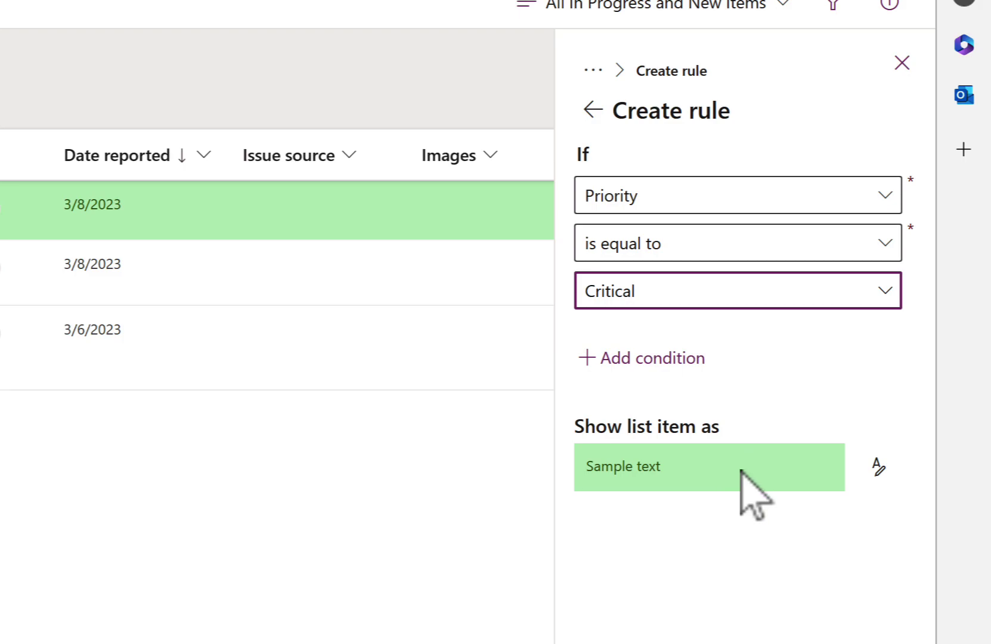
{"action": "left_click", "coordinate": [876, 471]}
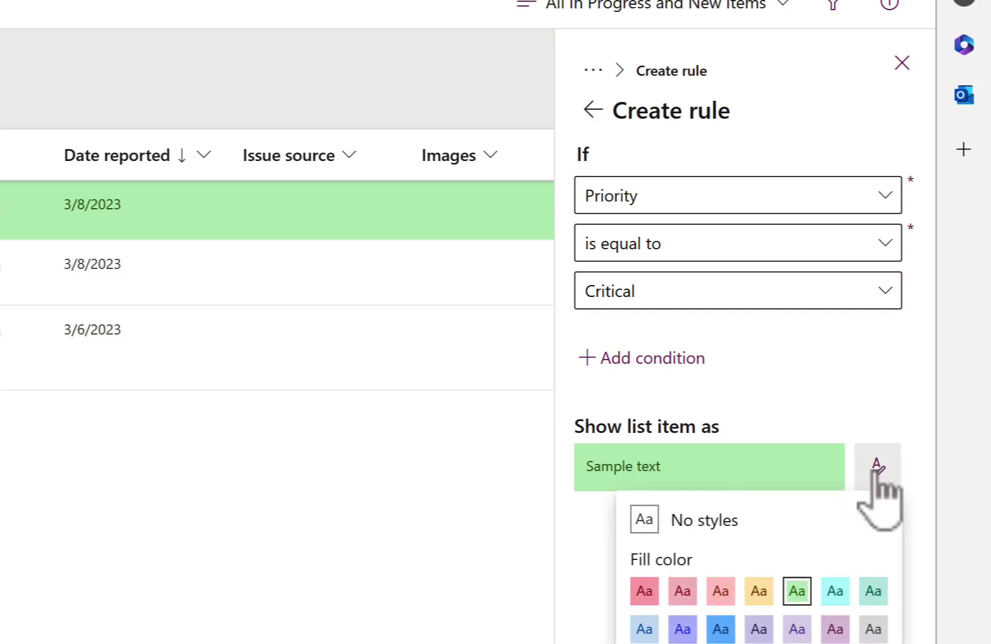
{"action": "left_click", "coordinate": [646, 591]}
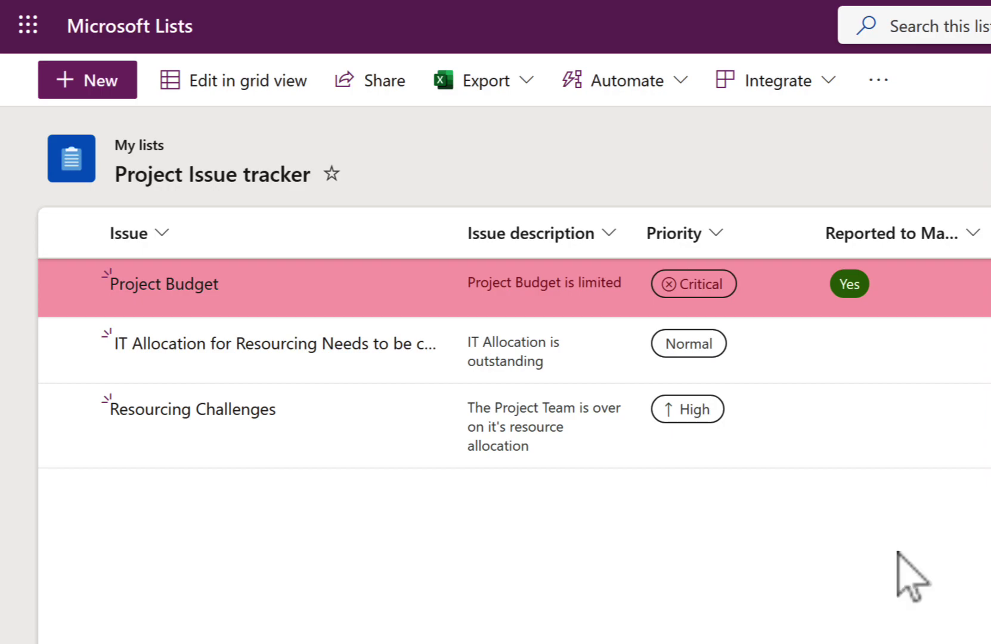
- Create a blank list named and described as Invoice Tracker, with a bank icon, saved to the PRJ - Release of the Mark 8 Product site
{"action": "left_click", "coordinate": [177, 37]}
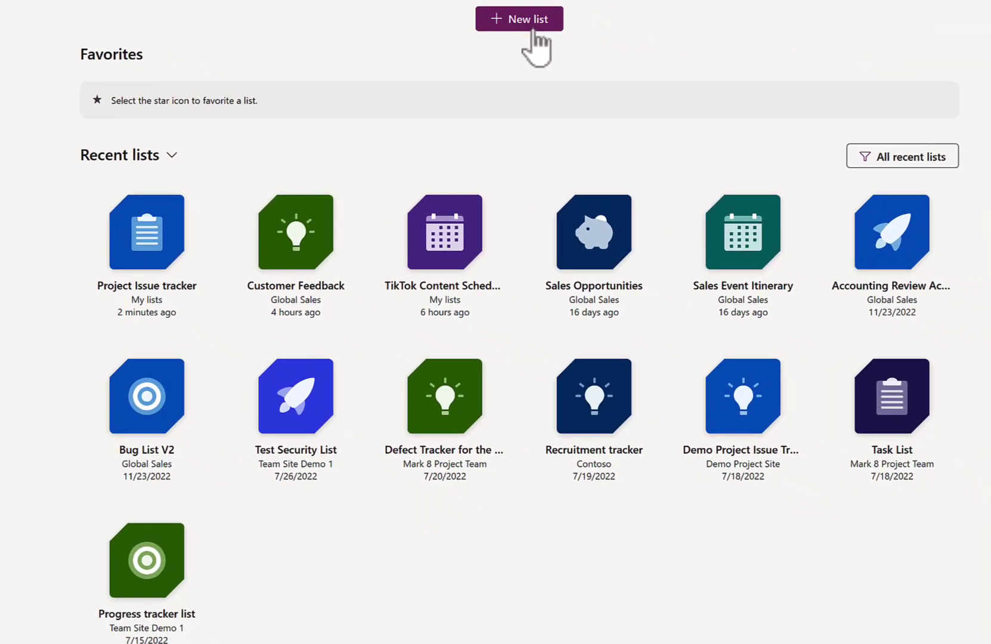
{"action": "left_click", "coordinate": [533, 30]}
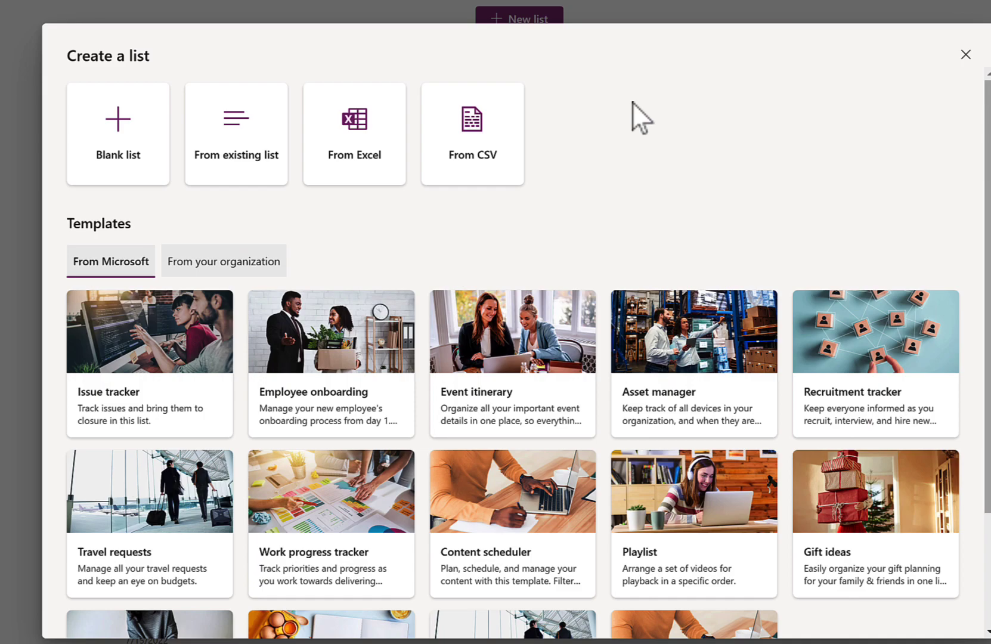
{"action": "left_click", "coordinate": [135, 145]}
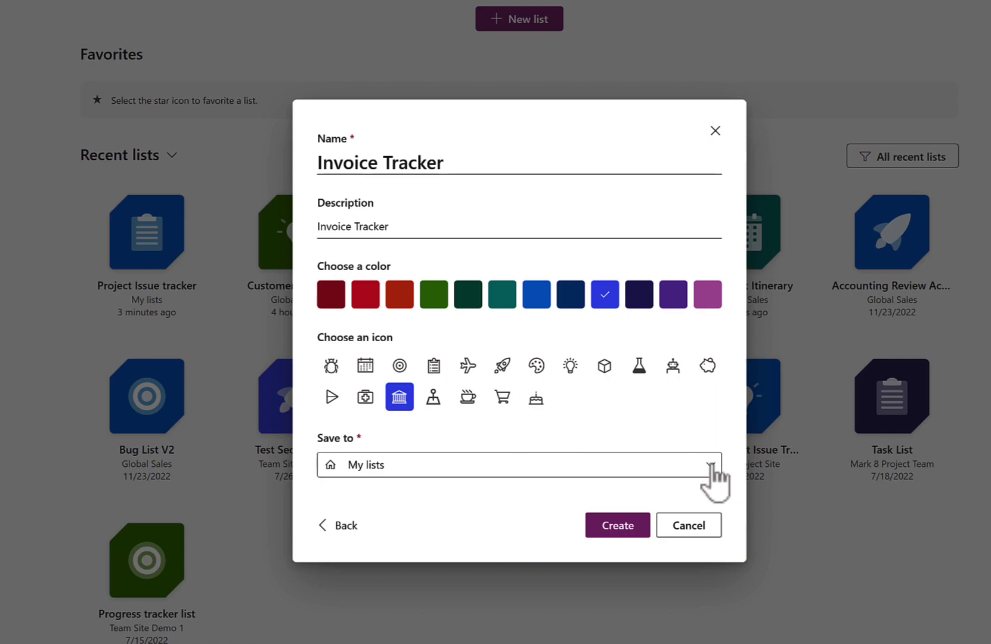
{"action": "left_click", "coordinate": [711, 465]}
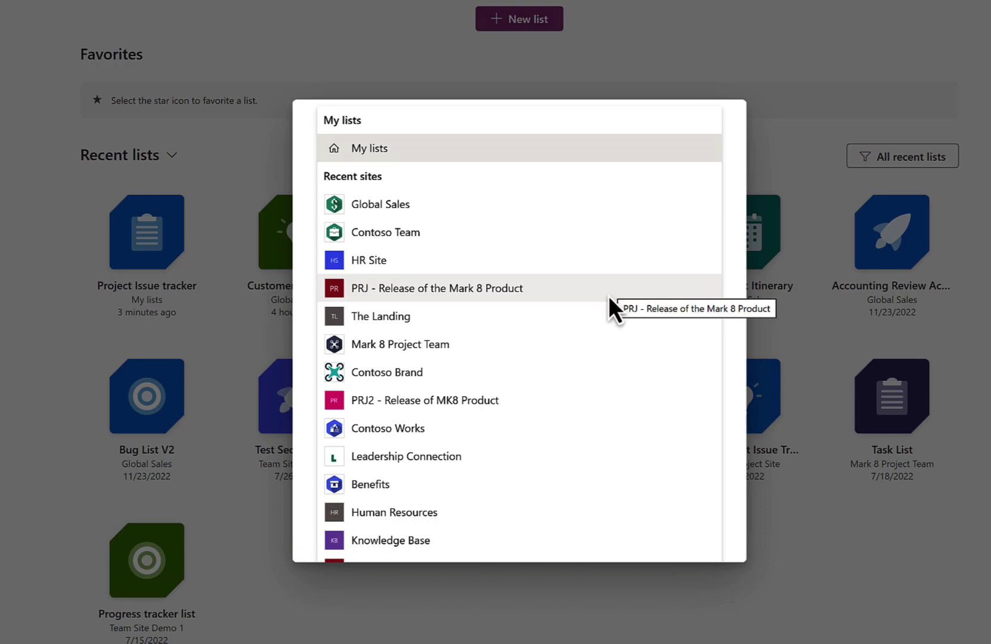
{"action": "left_click", "coordinate": [609, 295]}
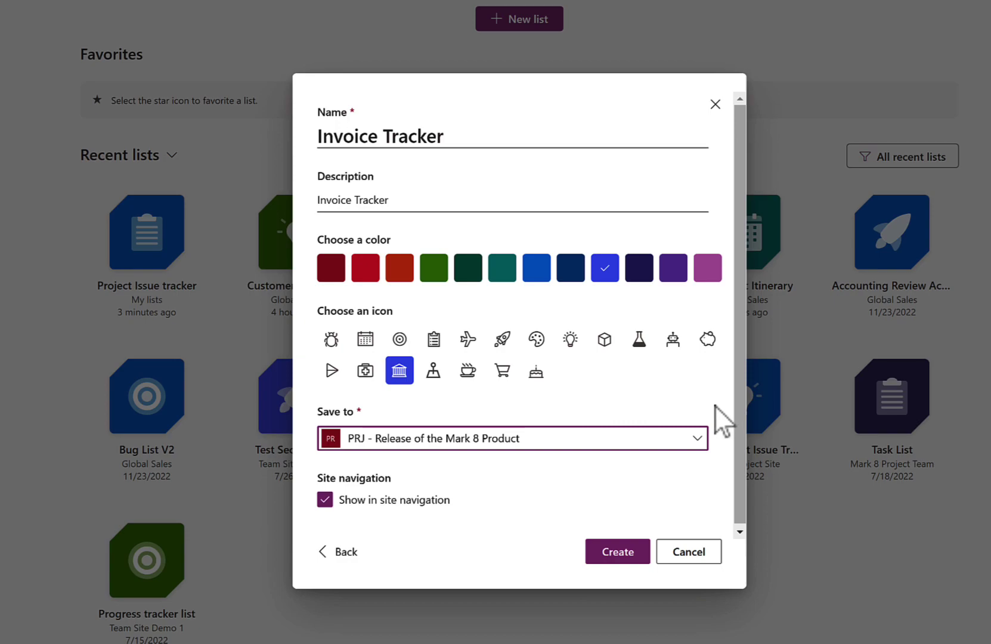
{"action": "left_click", "coordinate": [627, 551]}
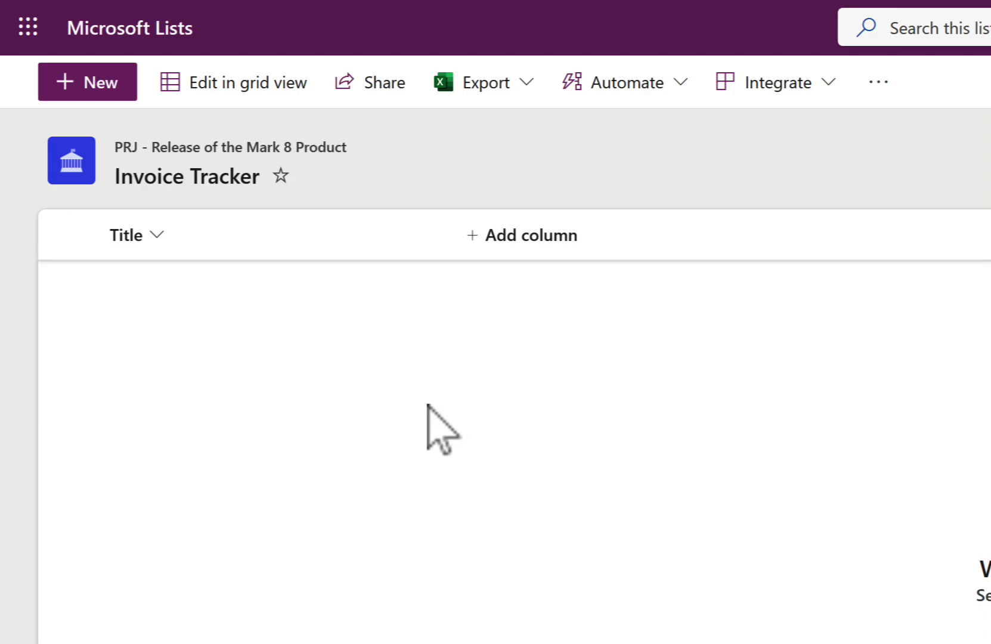
- Rename the new list's Title column to Invoice Summary
{"action": "left_click", "coordinate": [163, 241]}
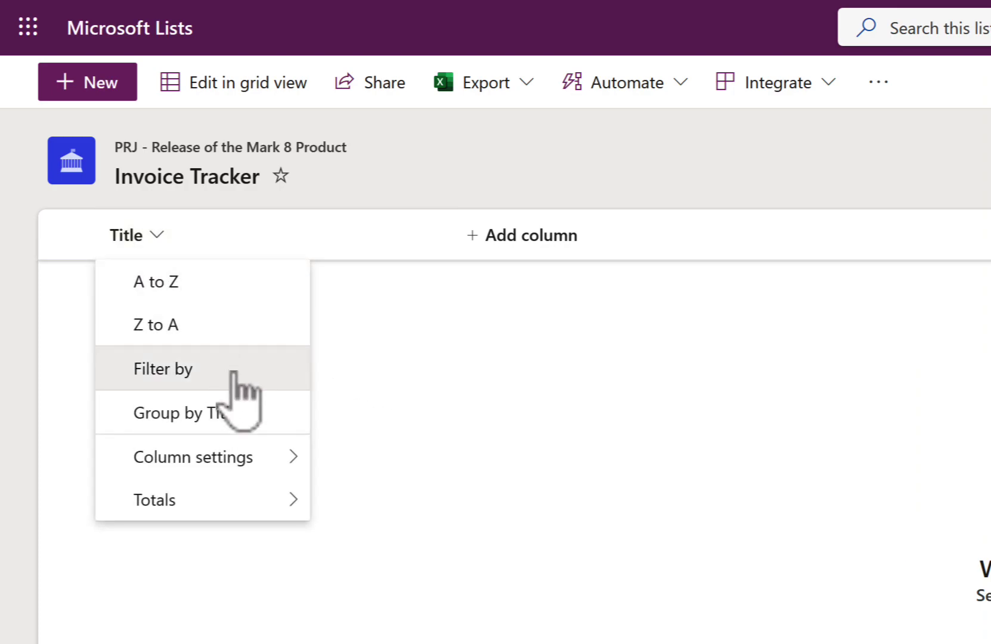
{"action": "mouse_move", "coordinate": [290, 458]}
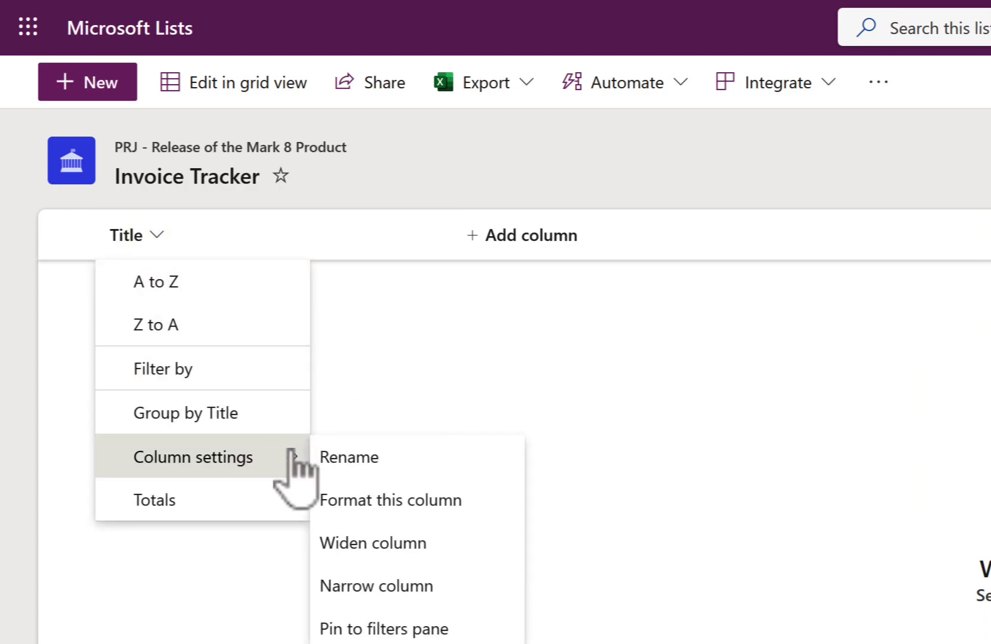
{"action": "left_click", "coordinate": [460, 467]}
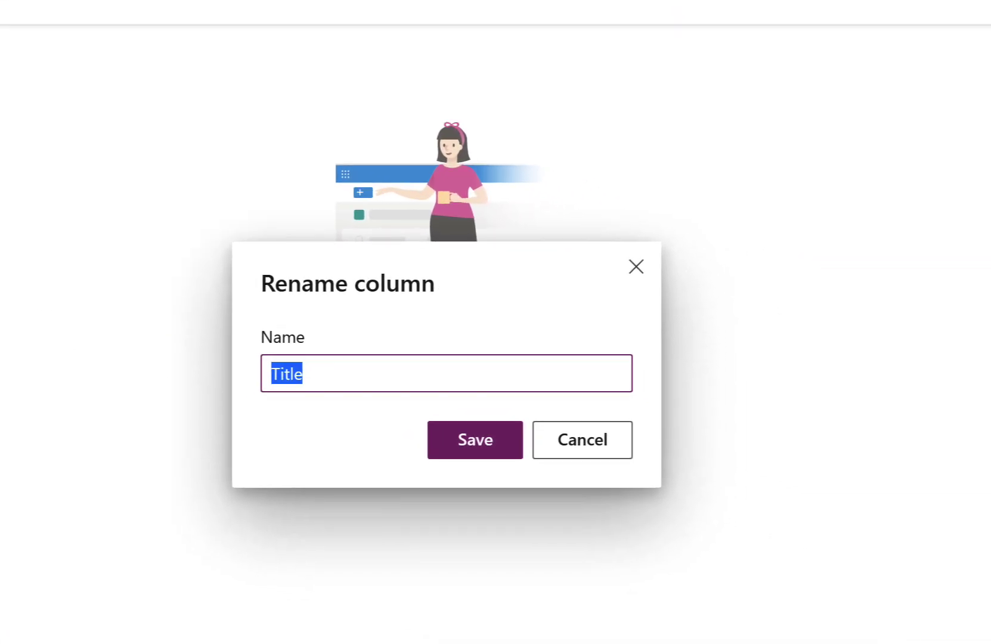
{"action": "type", "text": "Invoice Summary"}
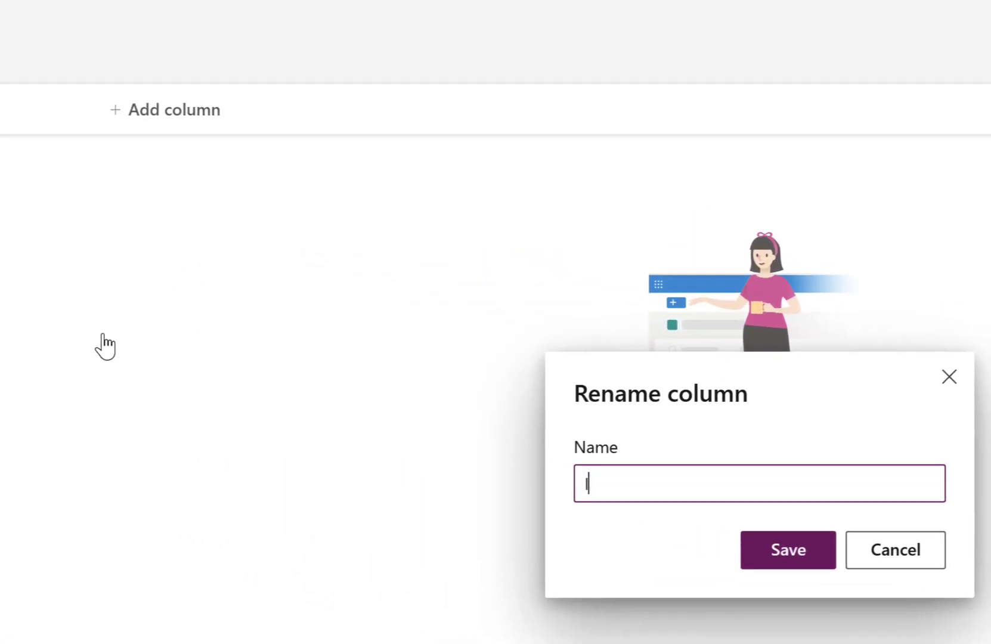
{"action": "key", "text": "Return"}
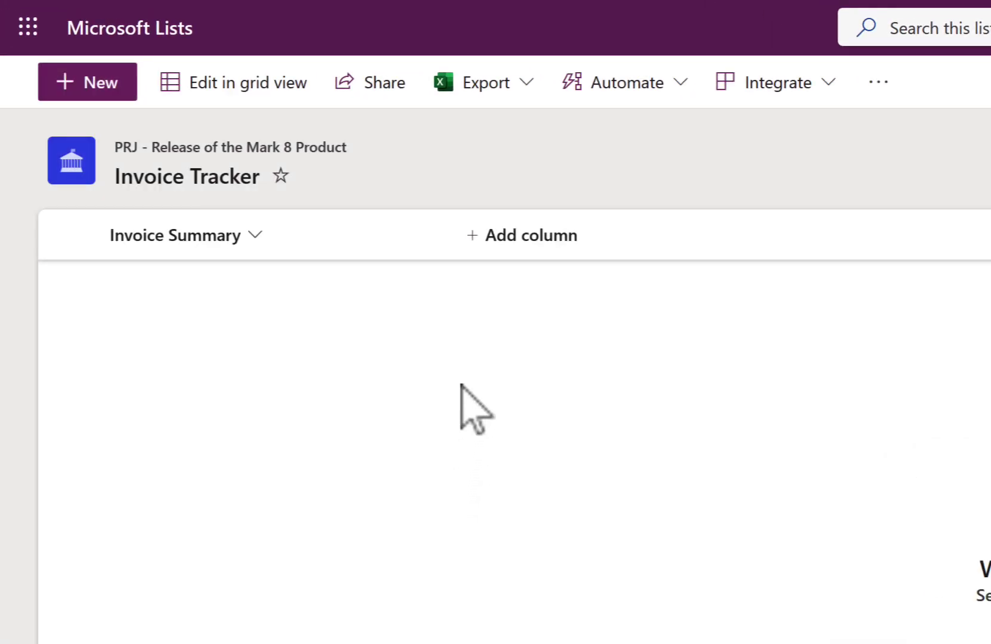
- Add a Currency column named Invoice Amount to the Invoice Tracker list
{"action": "left_click", "coordinate": [524, 240]}
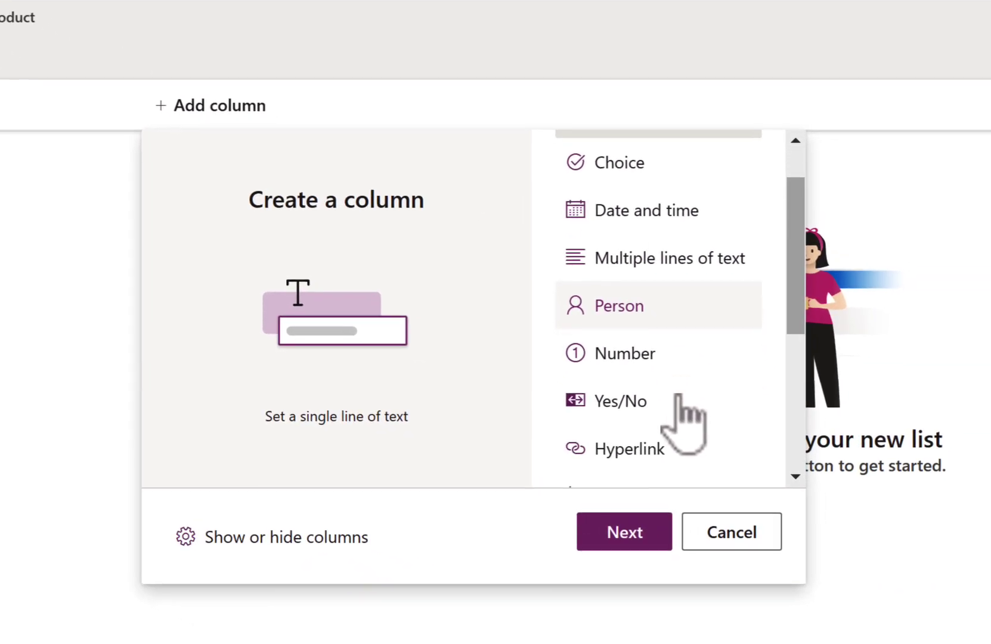
{"action": "scroll", "coordinate": [833, 474], "scroll_direction": "down", "scroll_amount": 3}
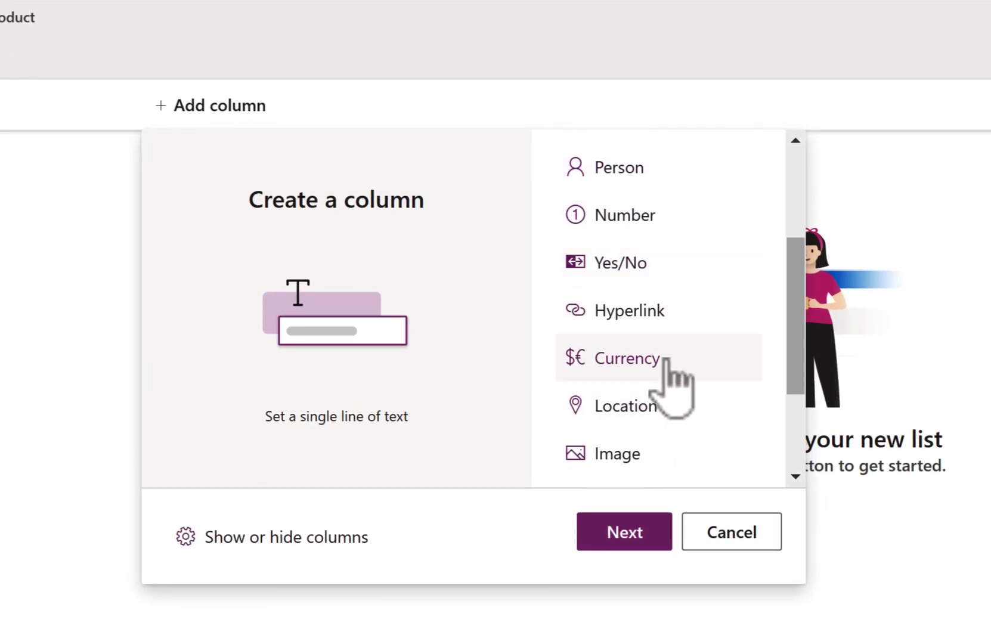
{"action": "left_click", "coordinate": [665, 365]}
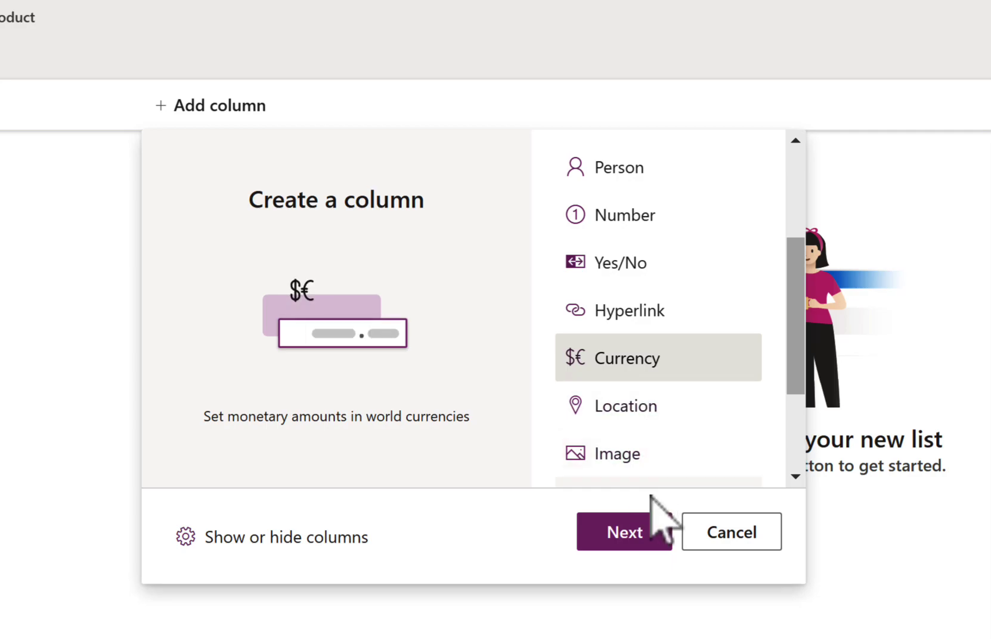
{"action": "left_click", "coordinate": [626, 533]}
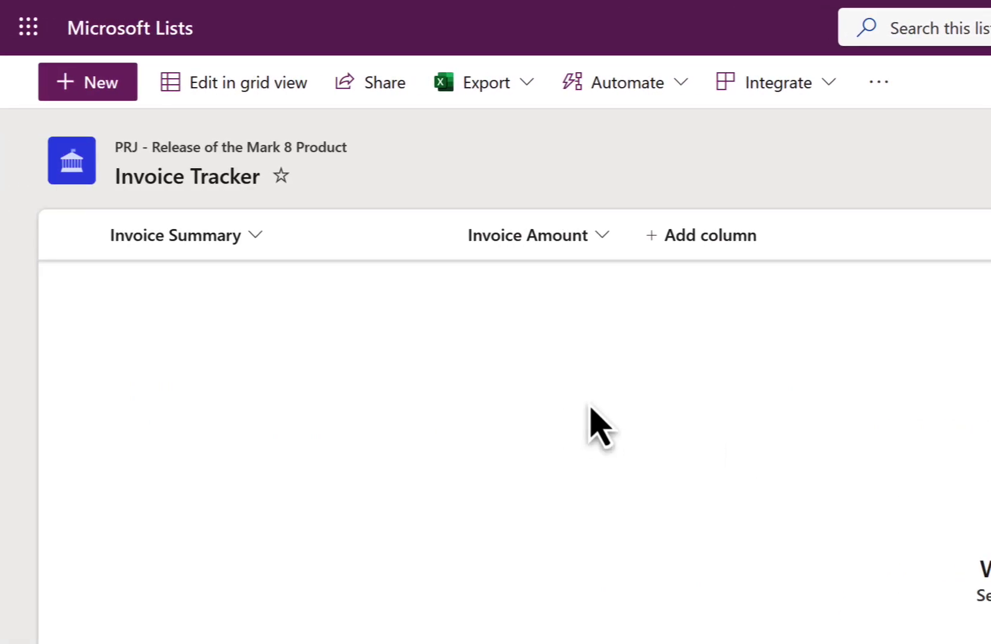
- Add a Date and time column named Invoice Due Date to the Invoice Tracker list
{"action": "left_click", "coordinate": [666, 235]}
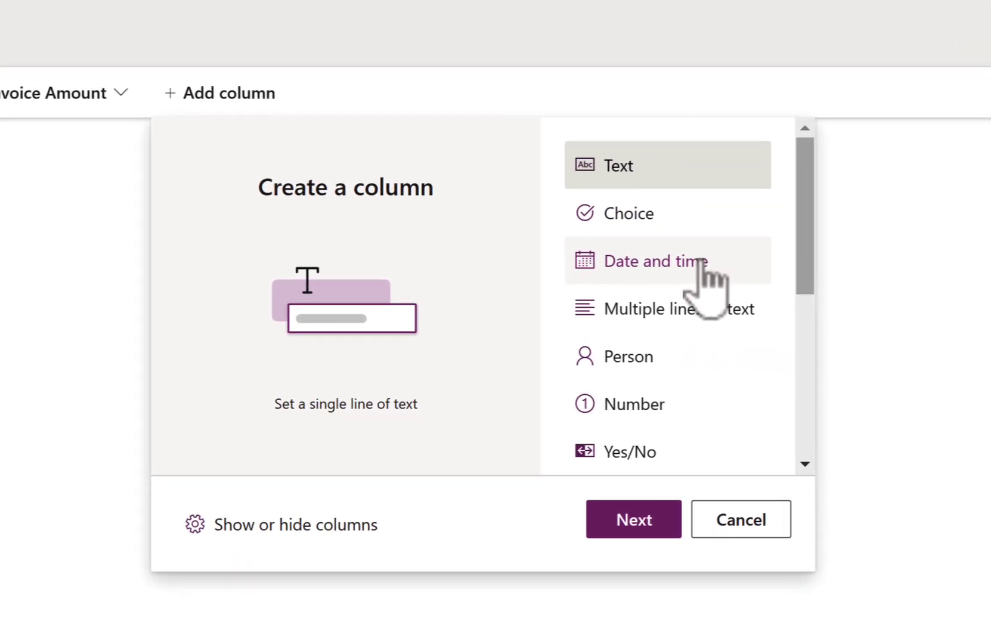
{"action": "left_click", "coordinate": [702, 266]}
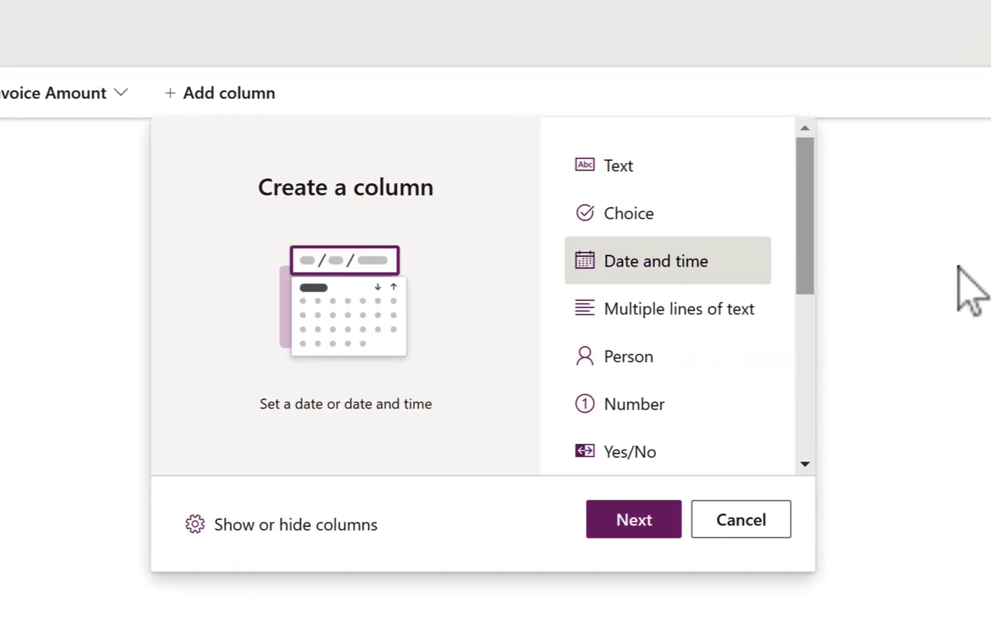
{"action": "left_click", "coordinate": [653, 523]}
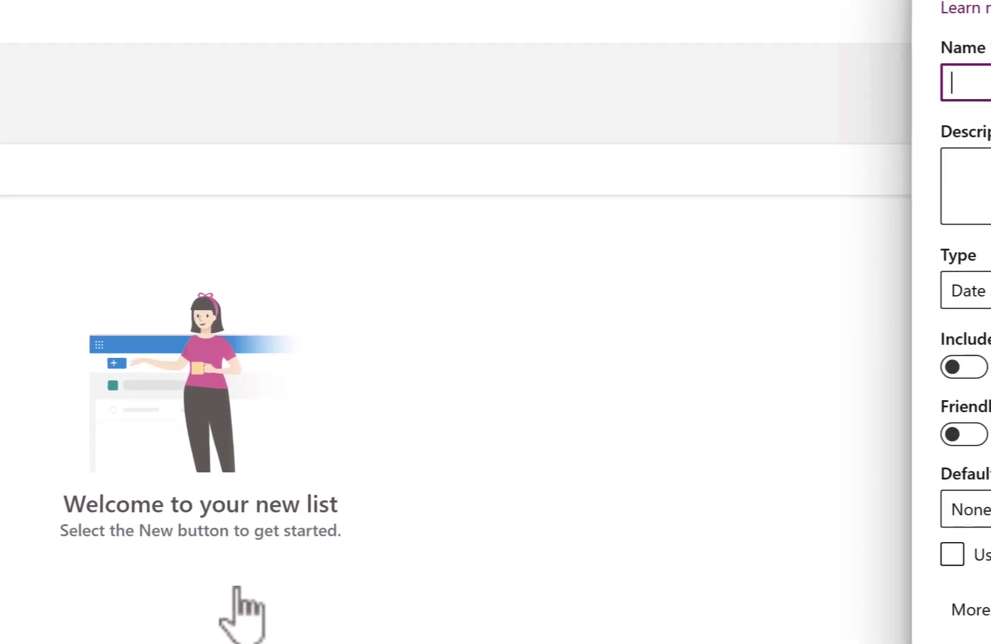
{"action": "type", "text": "Invoice Due Date"}
{"action": "key", "text": "Tab"}
{"action": "key", "text": "Tab"}
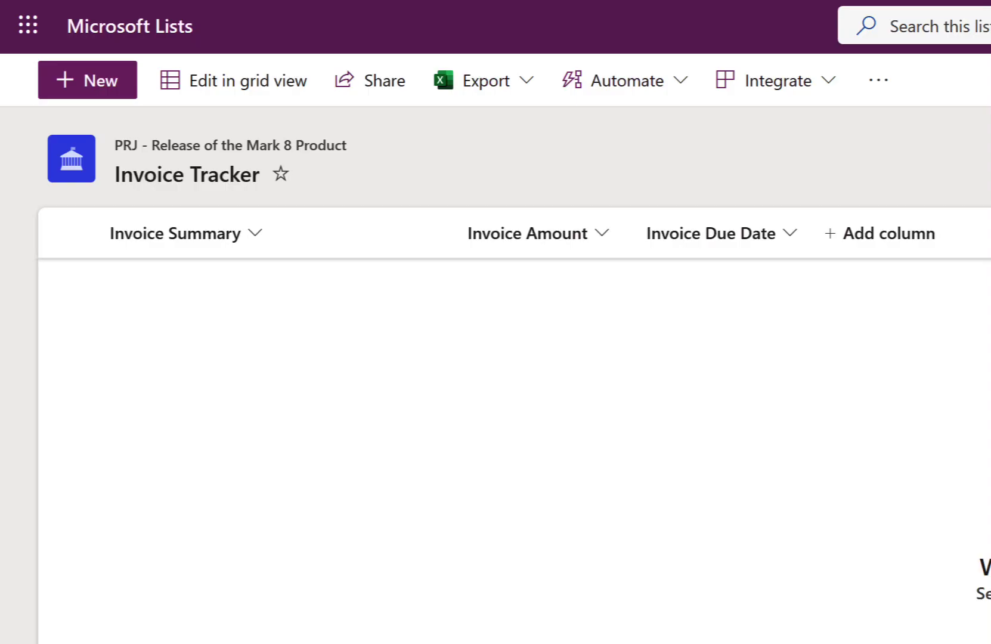
- Add an item with summary "Invoice for Product Materials", amount 10000 and due date 3/8/2023, and save it
{"action": "left_click", "coordinate": [110, 85]}
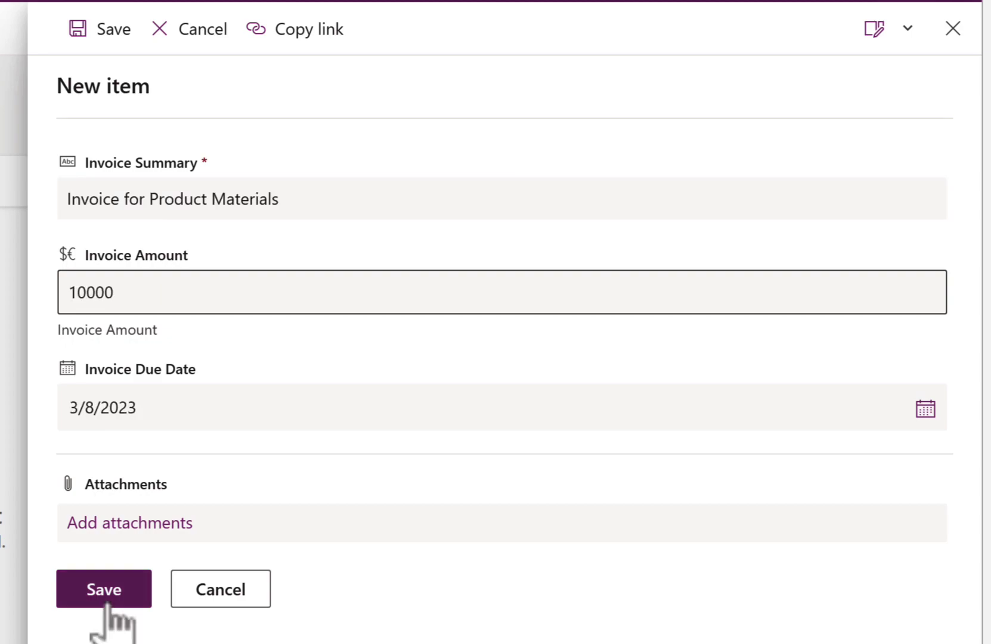
{"action": "left_click", "coordinate": [106, 603]}
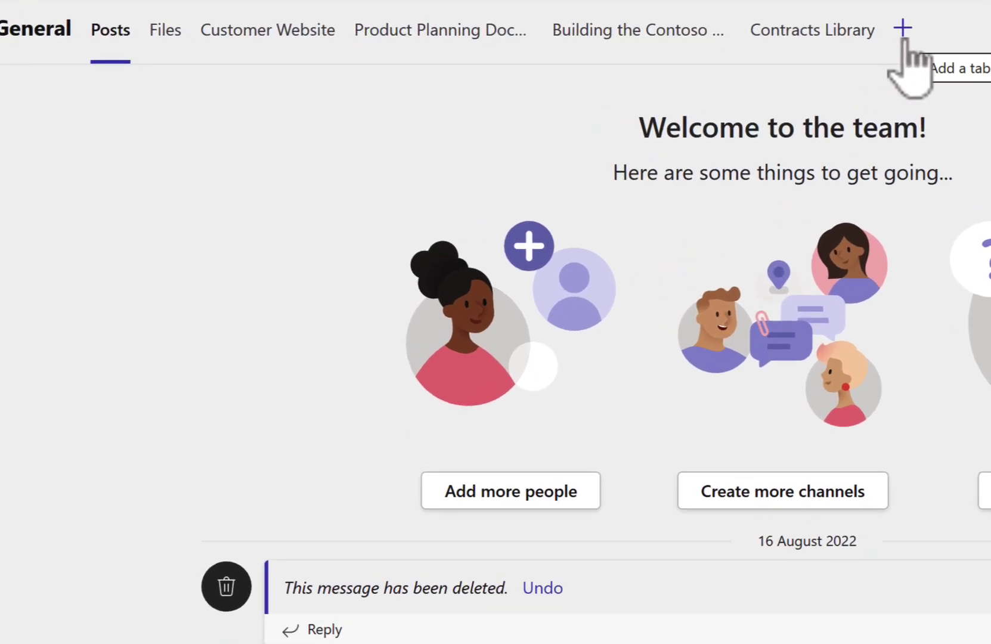
- Add a Lists tab to the General channel in Teams that shows the team's existing Invoice Tracker list
{"action": "left_click", "coordinate": [904, 38]}
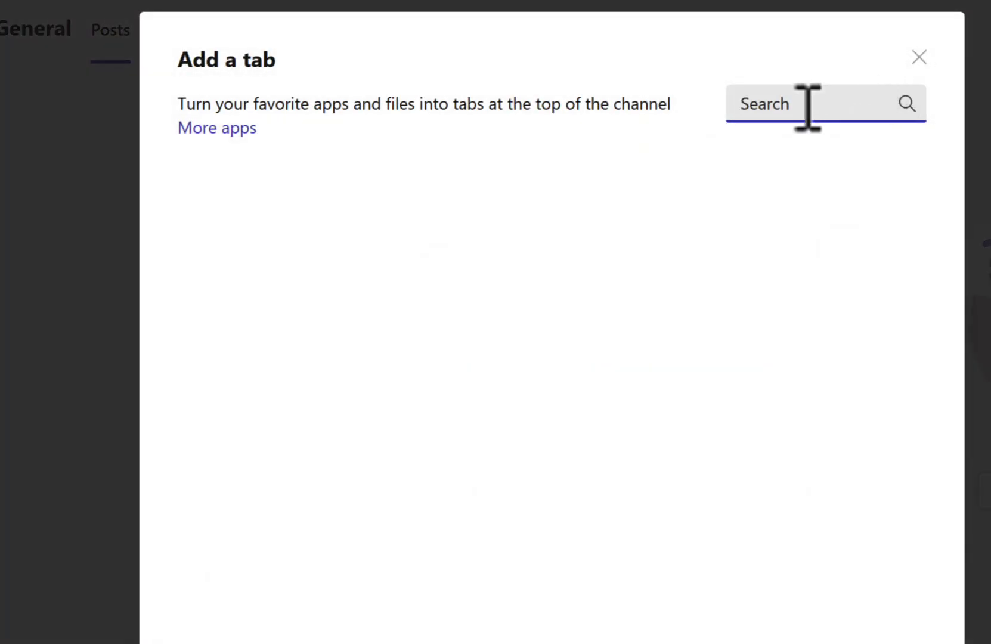
{"action": "type", "text": "Lists"}
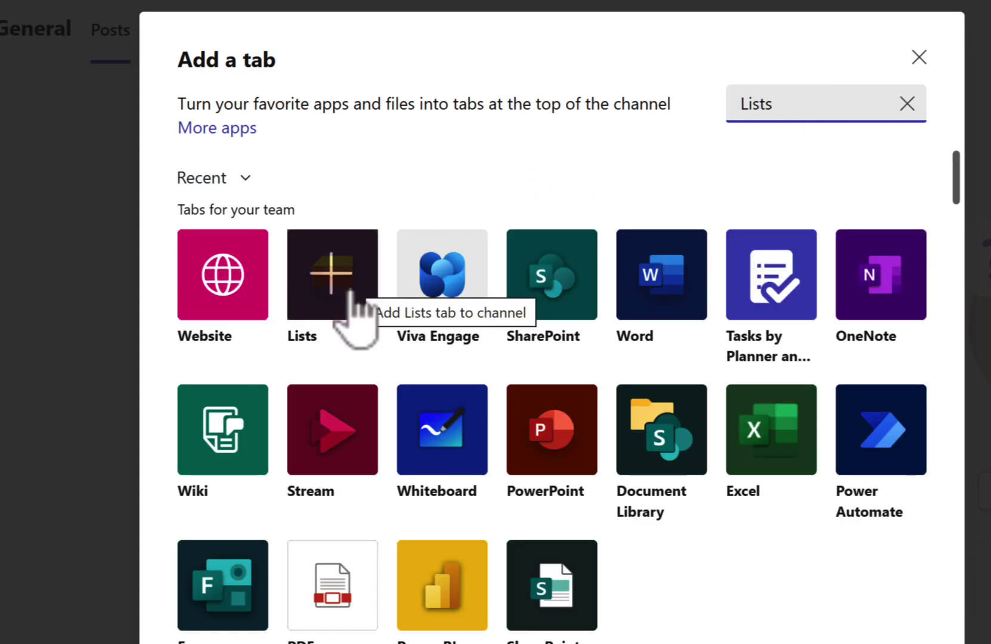
{"action": "left_click", "coordinate": [351, 290]}
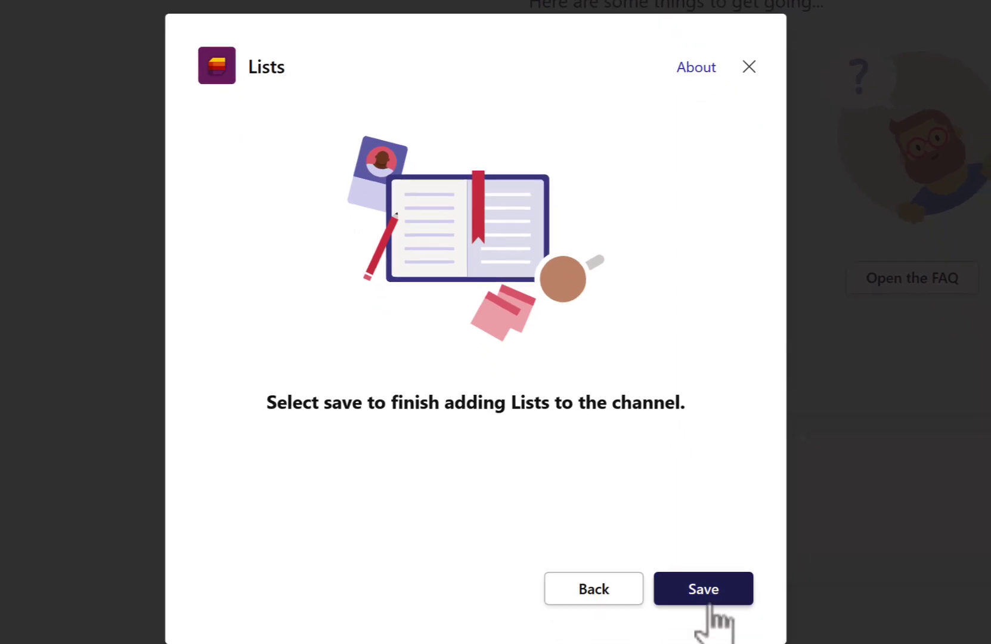
{"action": "left_click", "coordinate": [713, 591]}
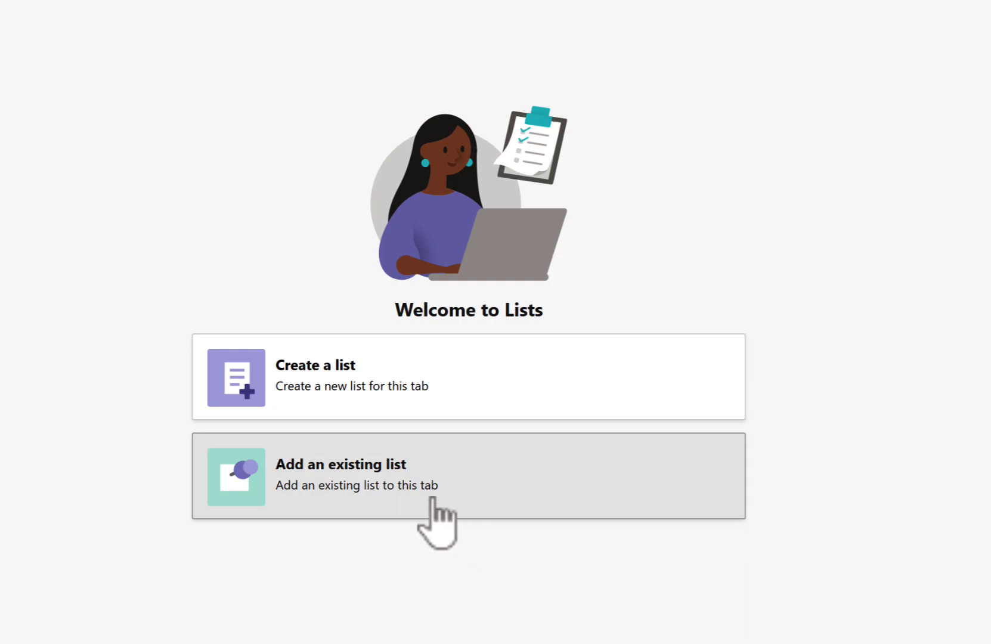
{"action": "left_click", "coordinate": [719, 632]}
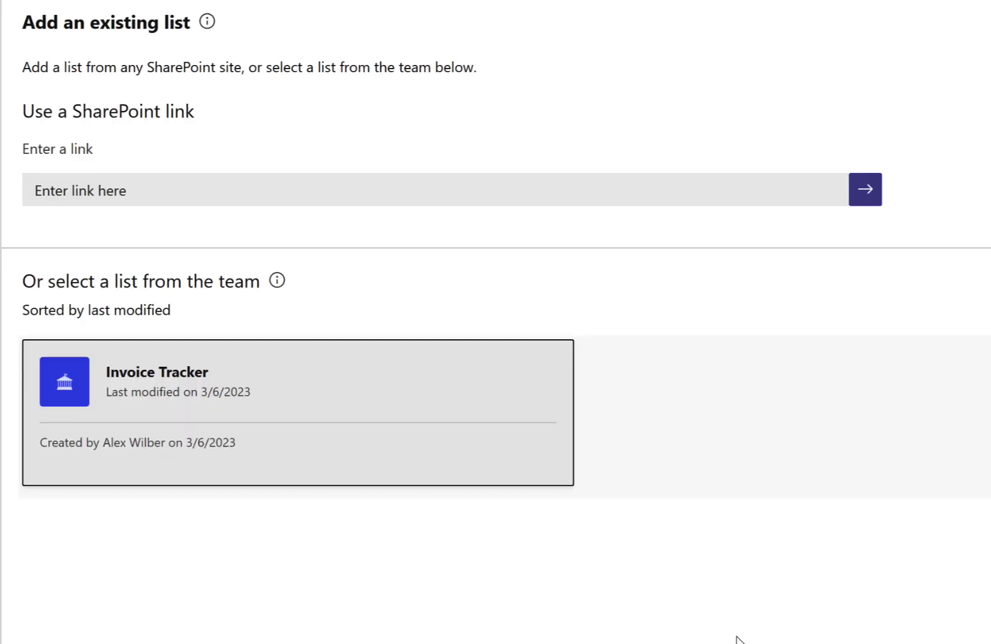
{"action": "left_click", "coordinate": [346, 454]}
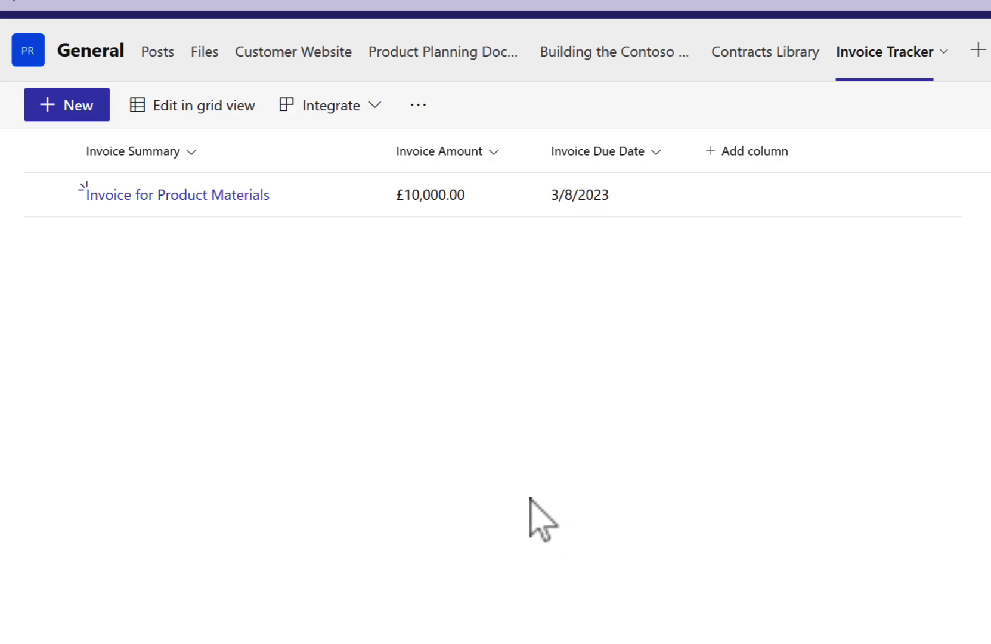
- View the details of the "Invoice for Product Materials" item and return to the list
{"action": "left_click", "coordinate": [725, 211]}
{"action": "left_click", "coordinate": [726, 211]}
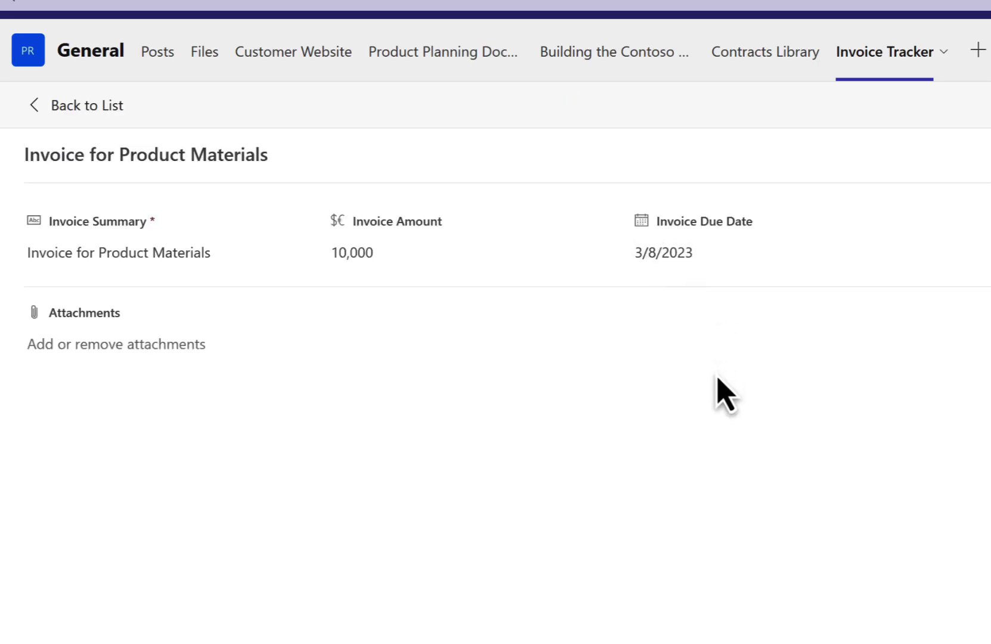
{"action": "left_click", "coordinate": [91, 108]}
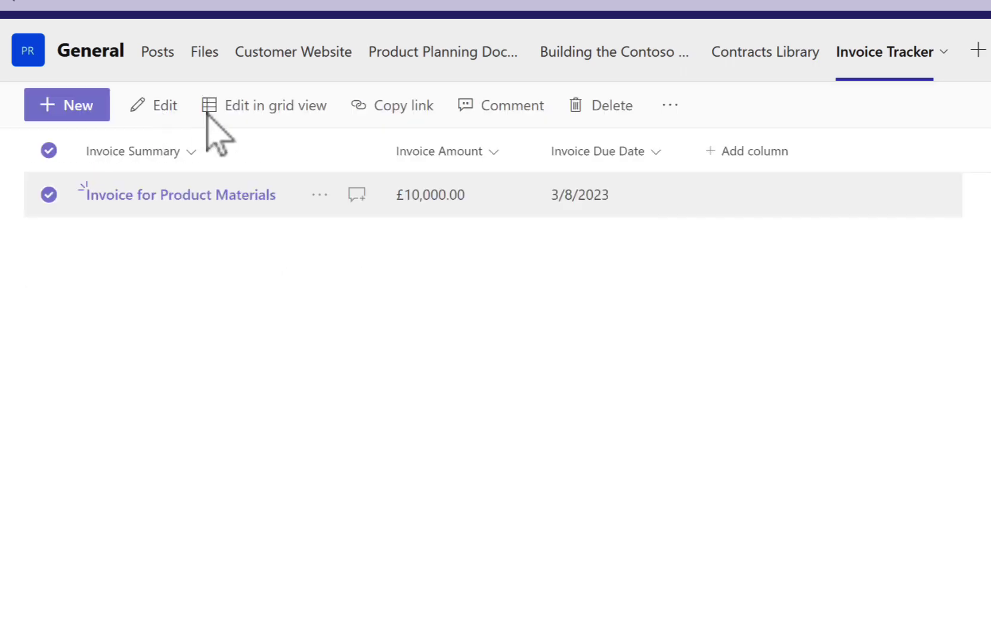